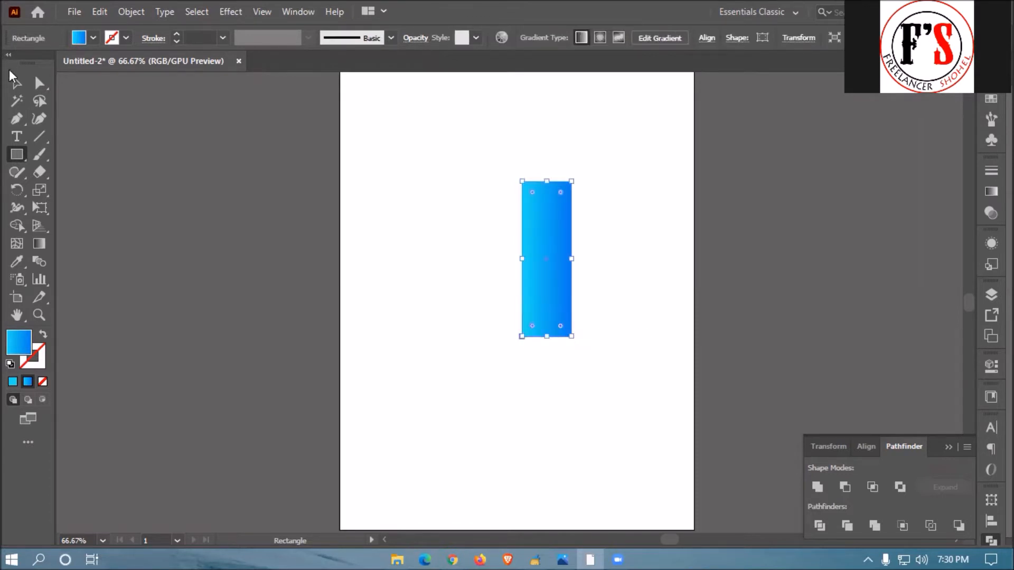
- Recolour the rectangle's gradient fill by picking the bright blue #0092ff in the colour picker
{"action": "left_click", "coordinate": [16, 83]}
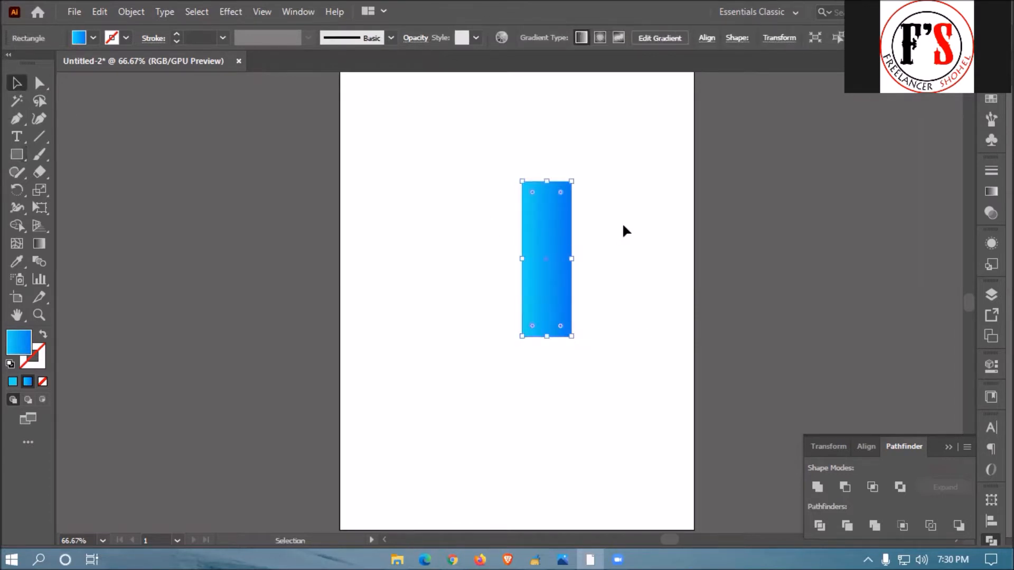
{"action": "double_click", "coordinate": [19, 343]}
{"action": "left_click_drag", "start_coordinate": [858, 183], "coordinate": [867, 173]}
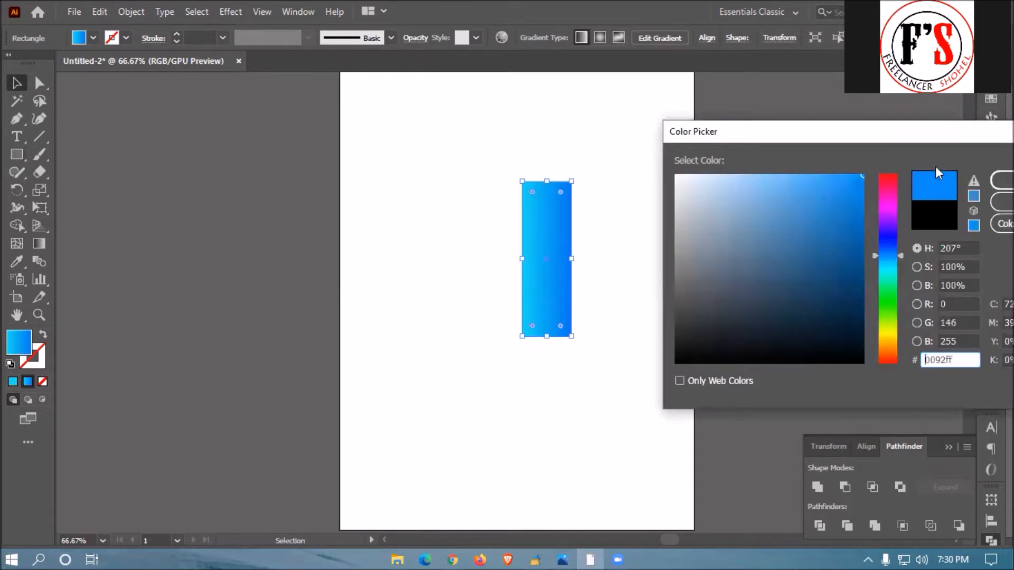
{"action": "left_click", "coordinate": [1006, 180]}
{"action": "left_click", "coordinate": [663, 191]}
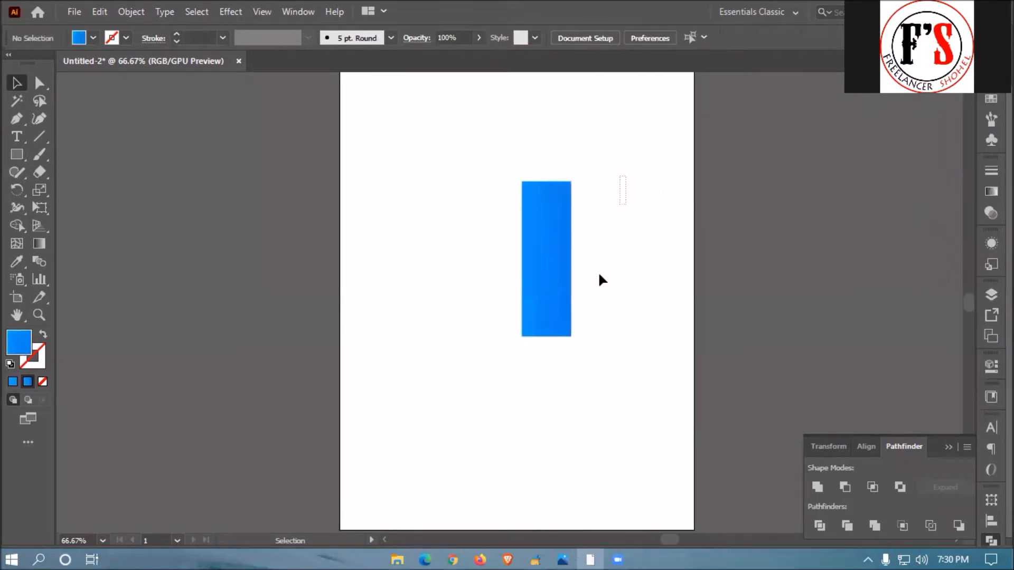
- Move the blue rectangle slightly down on the artboard and make it a little narrower
{"action": "left_click", "coordinate": [554, 286]}
{"action": "mouse_move", "coordinate": [555, 286]}
{"action": "left_mouse_down"}
{"action": "mouse_move", "coordinate": [549, 315]}
{"action": "mouse_move", "coordinate": [562, 317]}
{"action": "mouse_move", "coordinate": [573, 294]}
{"action": "left_mouse_up"}
{"action": "left_click", "coordinate": [654, 290]}
{"action": "left_click", "coordinate": [563, 316]}
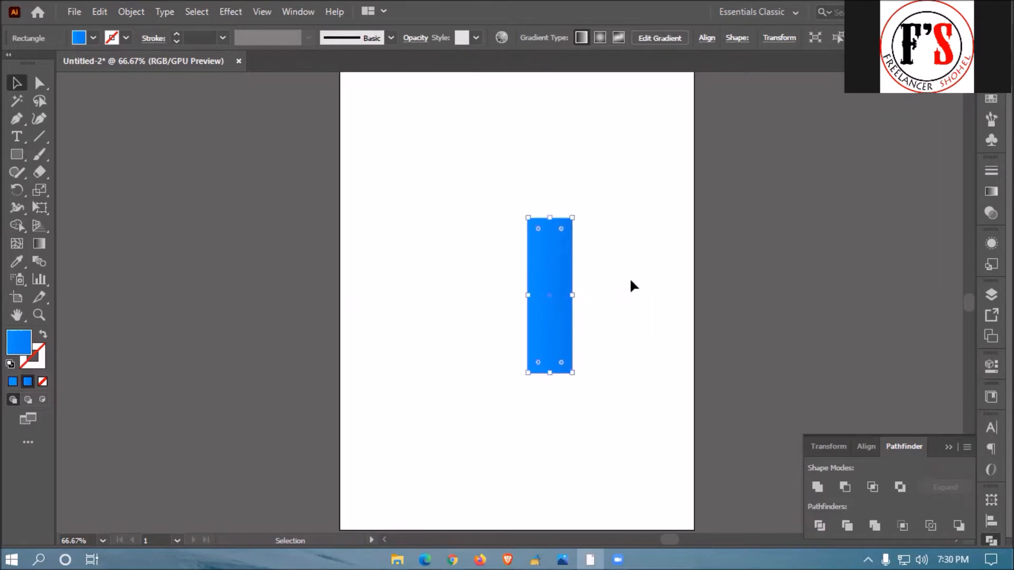
{"action": "left_click", "coordinate": [630, 277]}
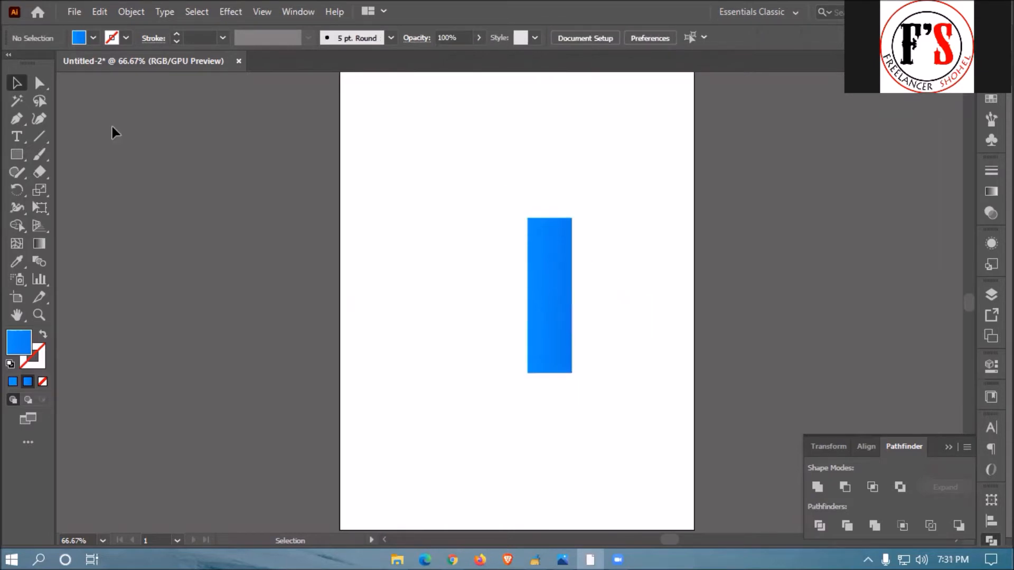
{"action": "left_click", "coordinate": [35, 84]}
{"action": "left_click_drag", "start_coordinate": [503, 203], "coordinate": [559, 264]}
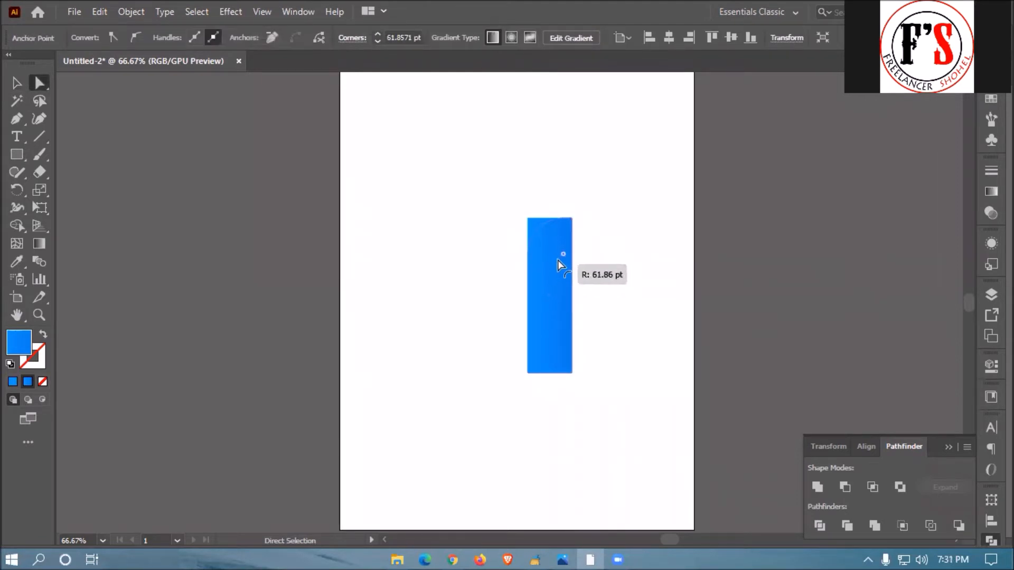
{"action": "left_click_drag", "start_coordinate": [557, 260], "coordinate": [559, 261]}
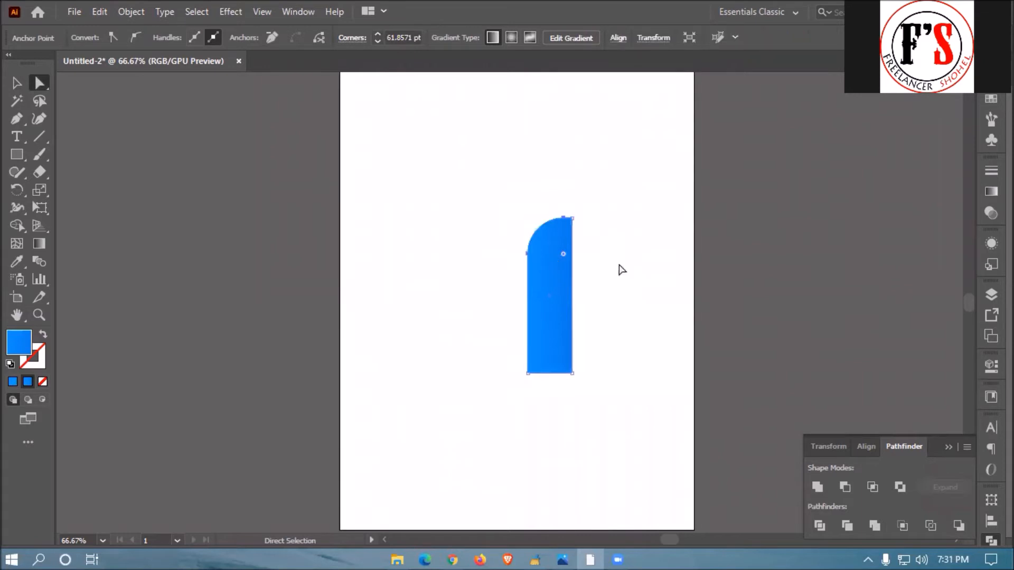
{"action": "left_click", "coordinate": [624, 263]}
{"action": "key", "text": "ctrl+z"}
{"action": "key", "text": "ctrl+z"}
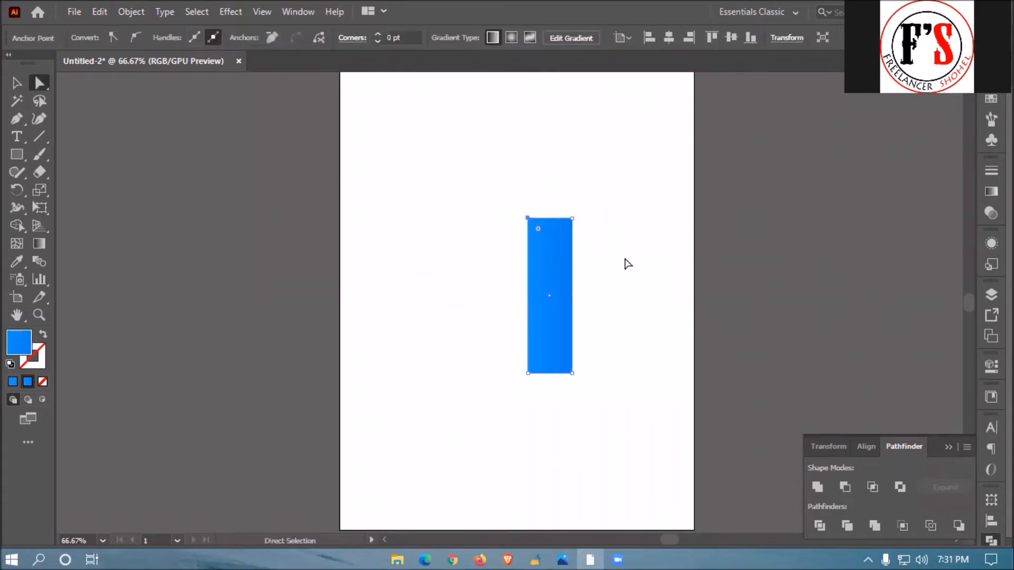
- Round the rectangle's top-left corner to a radius of about 74 pt and its bottom-right corner by a similar amount
{"action": "left_click_drag", "start_coordinate": [538, 232], "coordinate": [571, 270]}
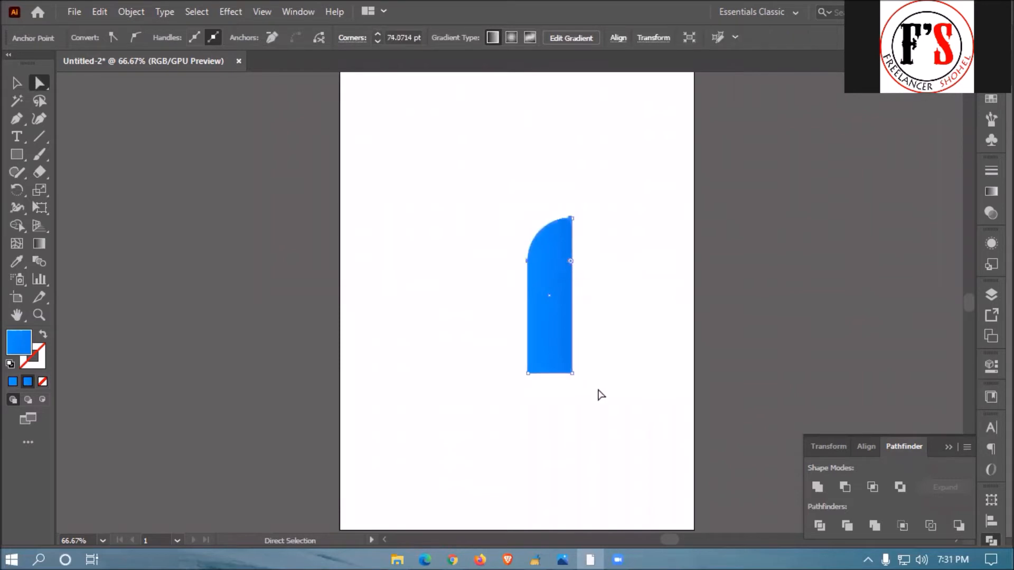
{"action": "left_click_drag", "start_coordinate": [561, 362], "coordinate": [535, 339]}
{"action": "left_click", "coordinate": [623, 358]}
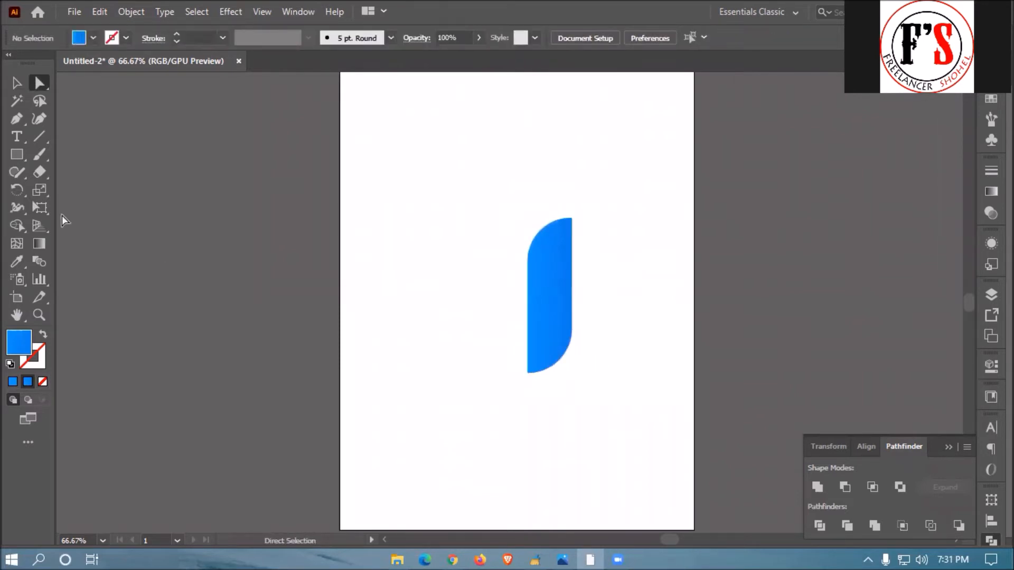
- Draw a circle about 84 pt in diameter just left of the rounded shape's lower end
{"action": "left_click_drag", "start_coordinate": [17, 154], "coordinate": [73, 189]}
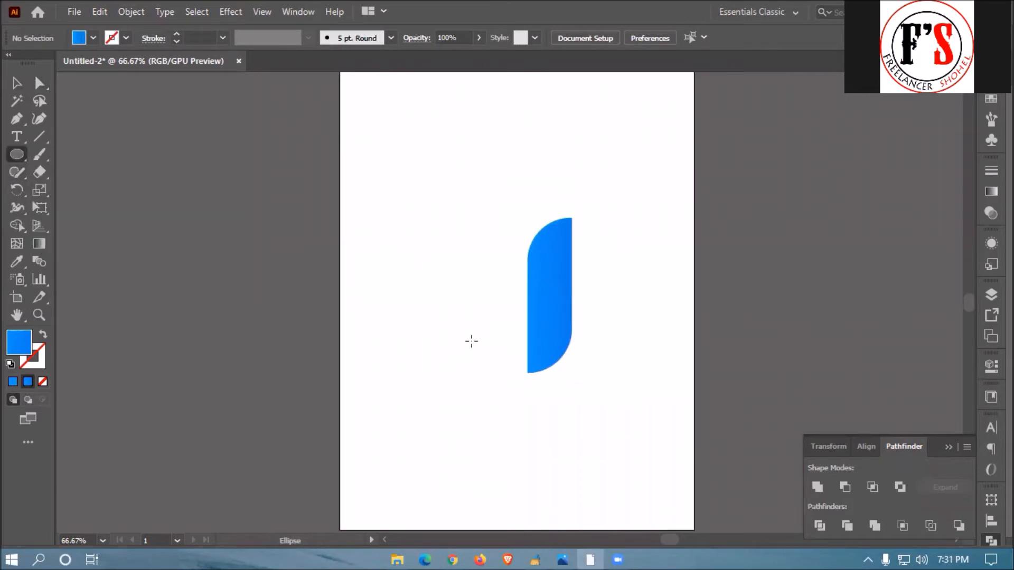
{"action": "left_click_drag", "start_coordinate": [489, 363], "coordinate": [513, 388]}
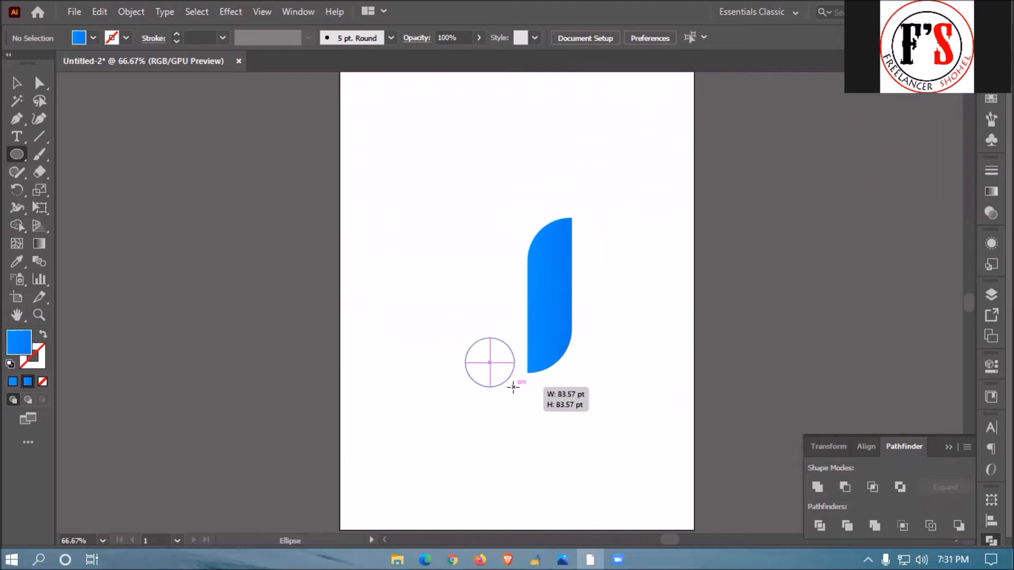
{"action": "left_click_drag", "start_coordinate": [514, 387], "coordinate": [513, 387]}
{"action": "key", "text": "v"}
{"action": "left_click", "coordinate": [525, 394]}
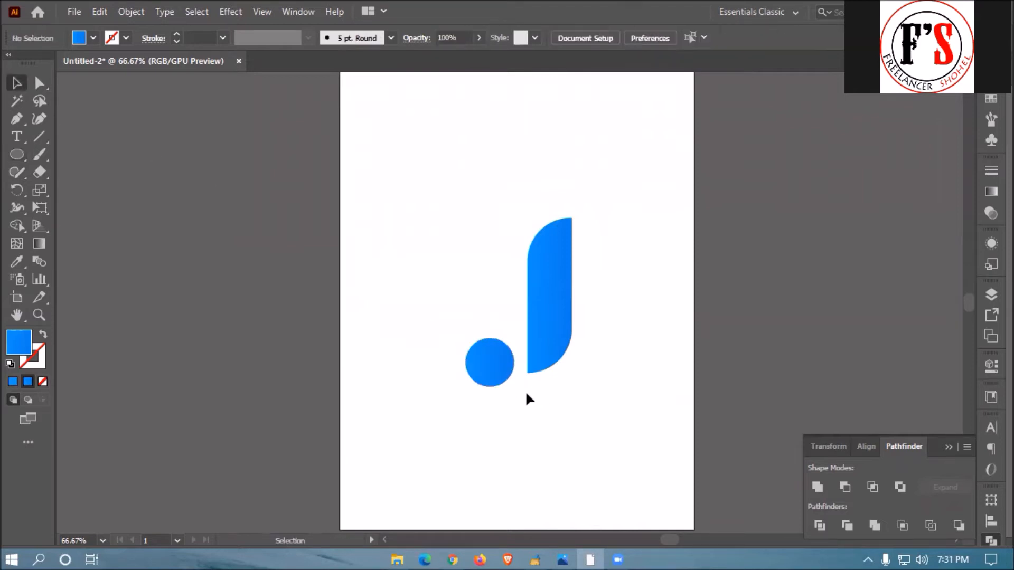
- Nudge the circle up slightly beside the rounded shape's lower end
{"action": "left_click", "coordinate": [482, 356]}
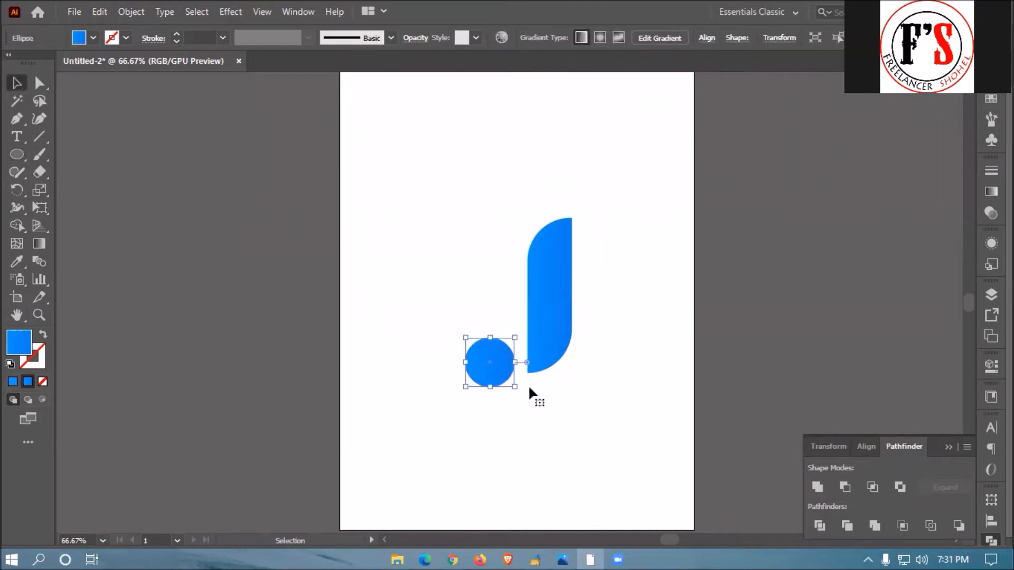
{"action": "key", "text": "Up"}
{"action": "key", "text": "Up"}
{"action": "key", "text": "Up"}
{"action": "key", "text": "Up"}
{"action": "key", "text": "Up"}
{"action": "key", "text": "Up"}
{"action": "key", "text": "Up"}
{"action": "key", "text": "Up"}
{"action": "key", "text": "Up"}
{"action": "key", "text": "Up"}
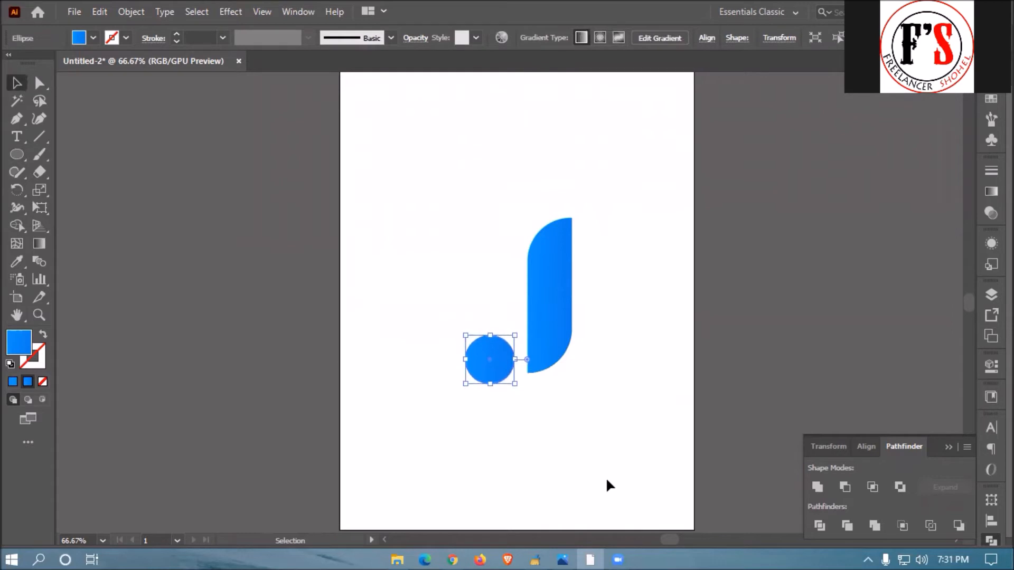
{"action": "left_click", "coordinate": [599, 477]}
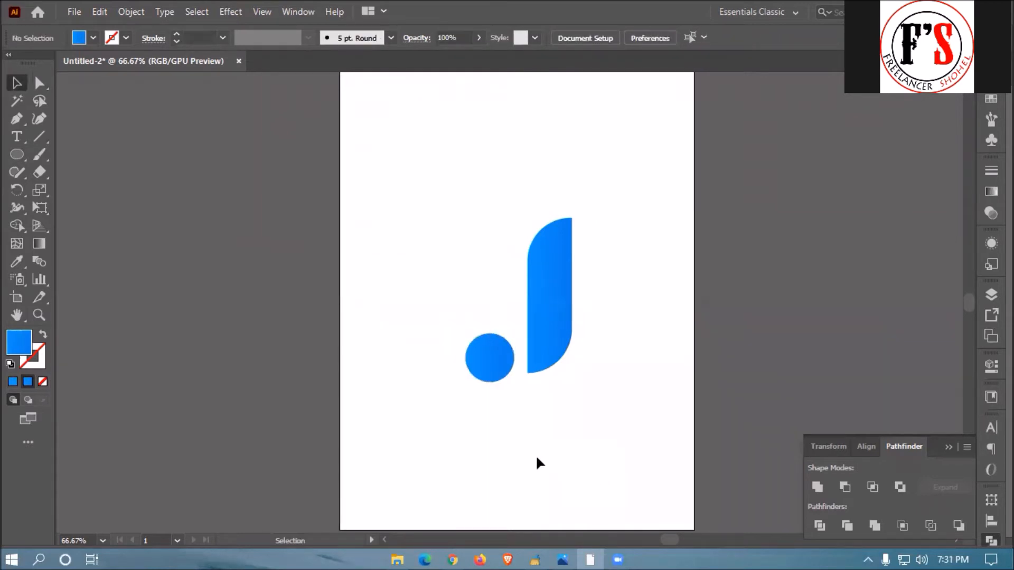
- Group the circle with the rounded shape and move the group to the centre of the artboard
{"action": "left_click_drag", "start_coordinate": [438, 449], "coordinate": [622, 169]}
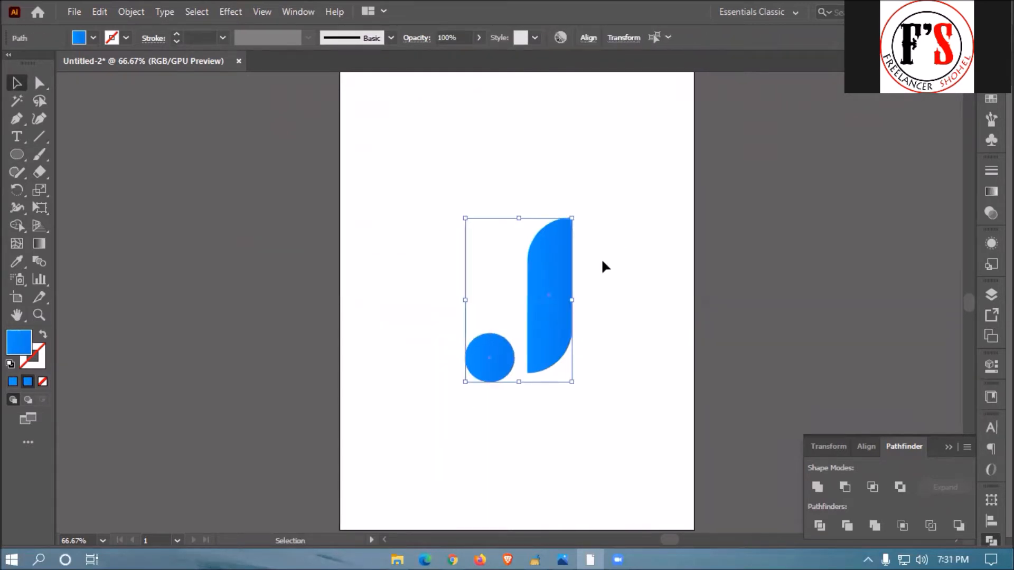
{"action": "right_click", "coordinate": [572, 278]}
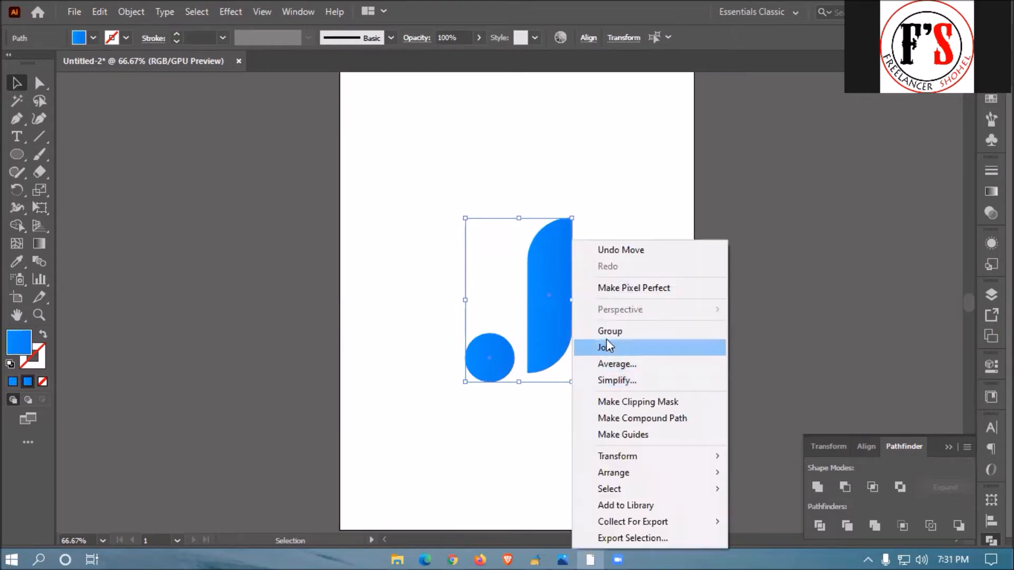
{"action": "left_click", "coordinate": [607, 332]}
{"action": "left_click", "coordinate": [604, 301]}
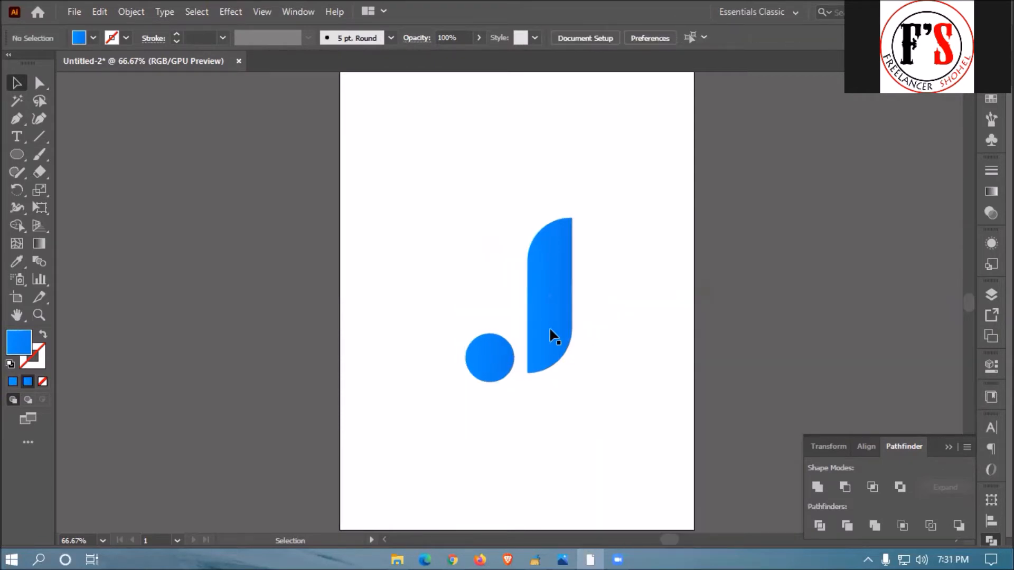
{"action": "left_click", "coordinate": [542, 302]}
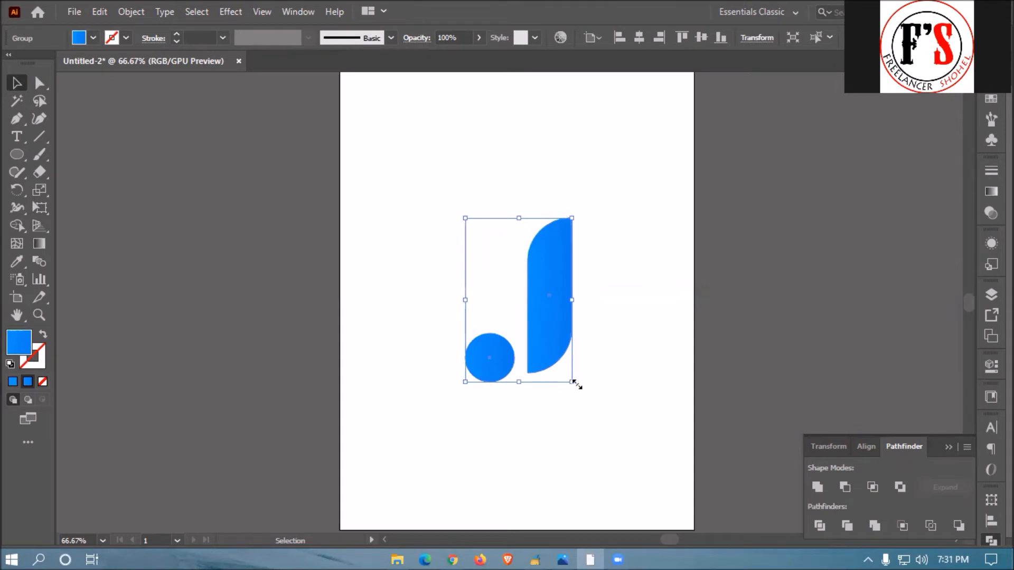
{"action": "mouse_move", "coordinate": [554, 339]}
{"action": "left_mouse_down"}
{"action": "mouse_move", "coordinate": [480, 345]}
{"action": "mouse_move", "coordinate": [557, 343]}
{"action": "mouse_move", "coordinate": [552, 334]}
{"action": "left_mouse_up"}
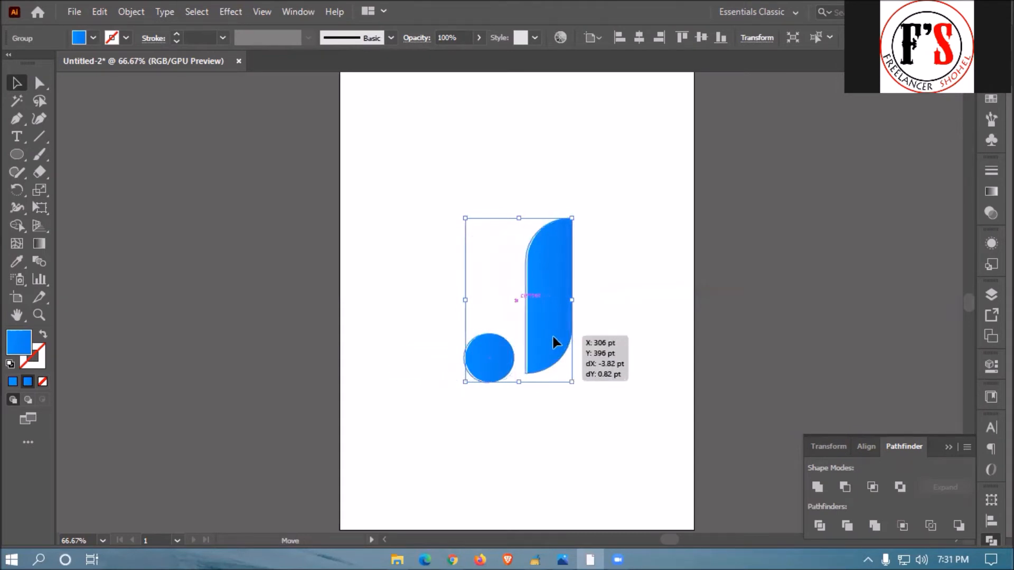
{"action": "left_click", "coordinate": [602, 328]}
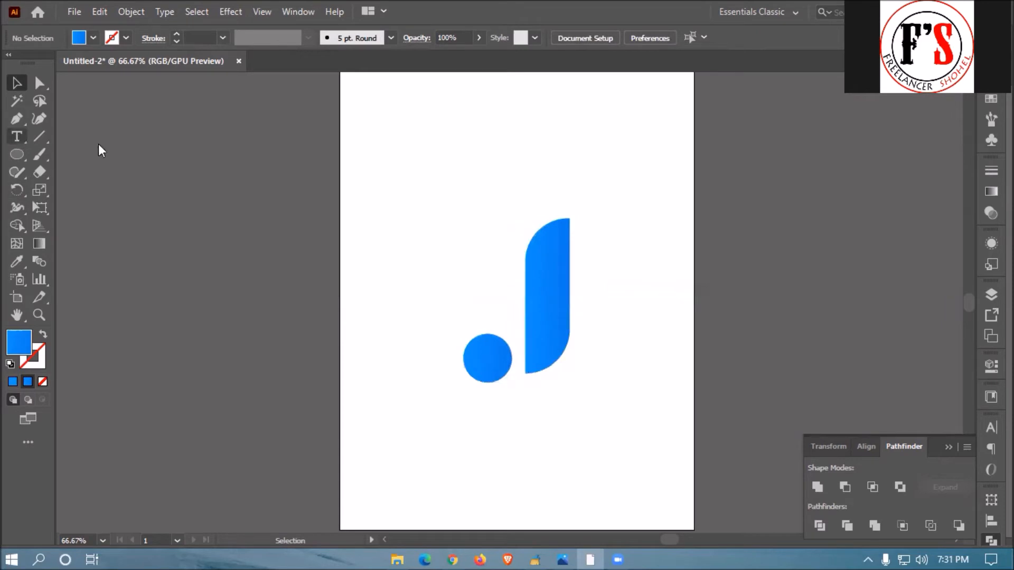
- Add the point text "ara" in the empty area above the J mark
{"action": "left_click", "coordinate": [468, 152]}
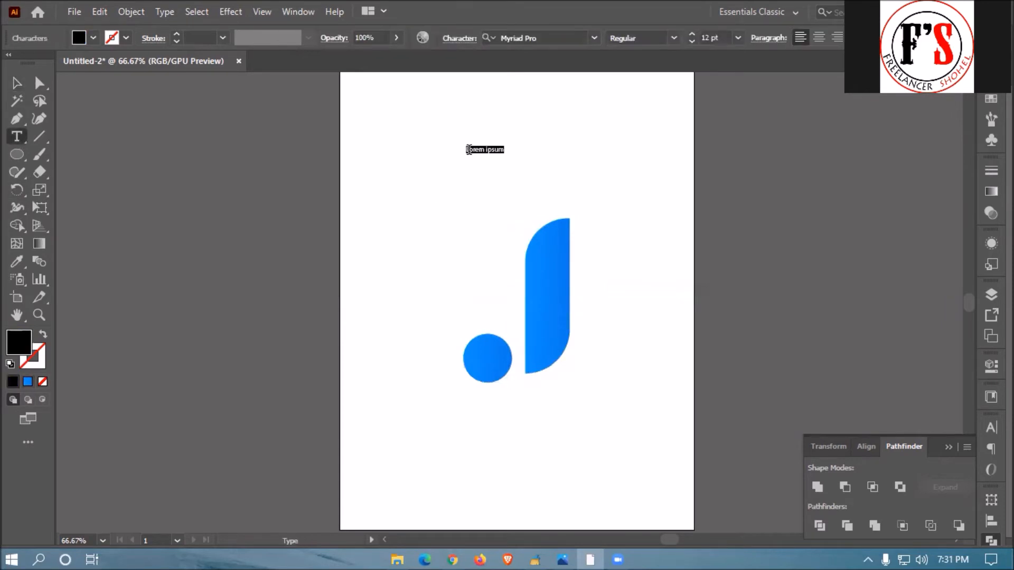
{"action": "key", "text": "BackSpace"}
{"action": "left_click", "coordinate": [17, 83]}
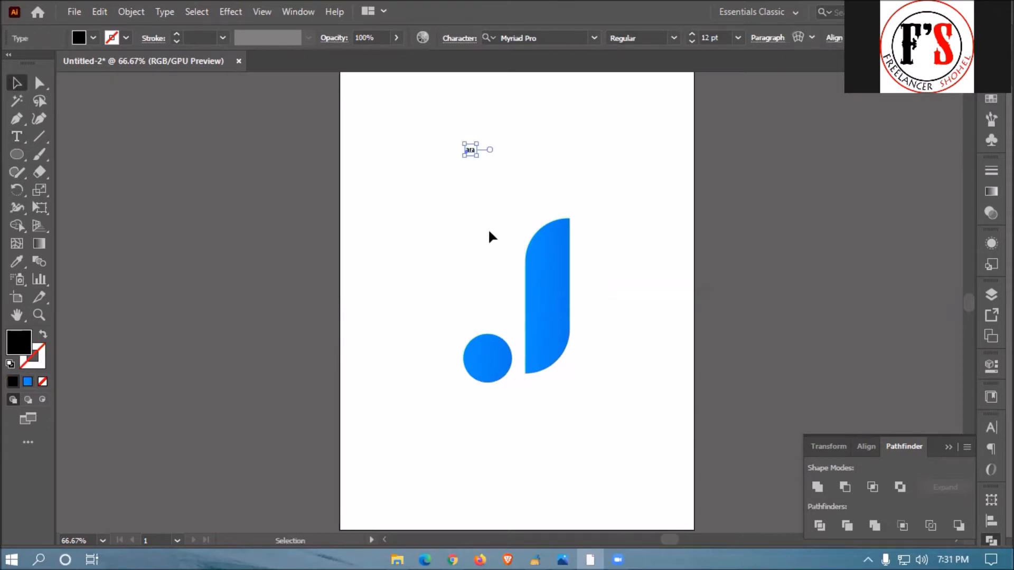
- Enlarge the "ara" text to about 166 pt and place it directly right of the J mark's lower part
{"action": "left_click_drag", "start_coordinate": [477, 156], "coordinate": [557, 224]}
{"action": "left_click_drag", "start_coordinate": [509, 192], "coordinate": [622, 343]}
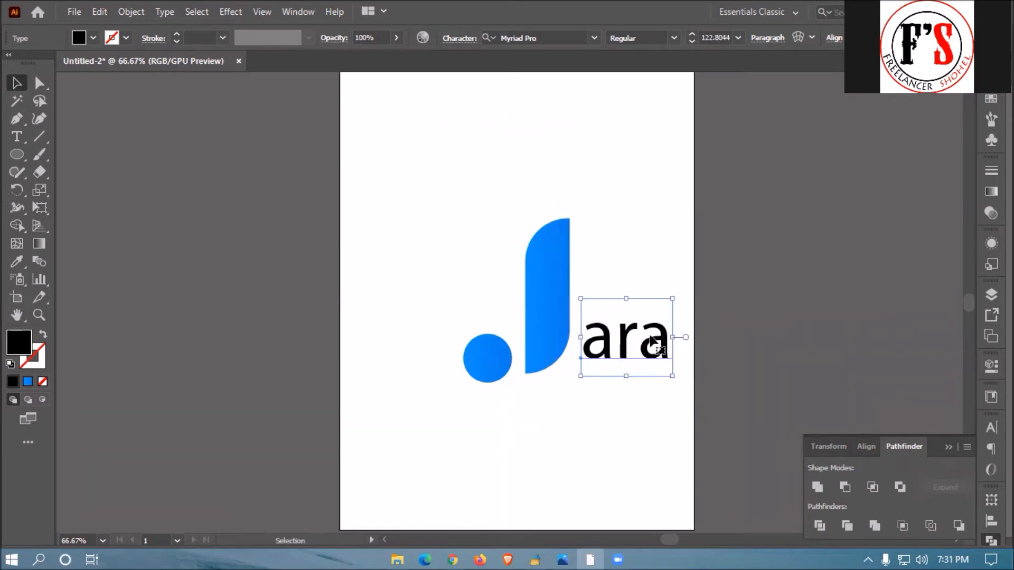
{"action": "left_click_drag", "start_coordinate": [672, 297], "coordinate": [705, 272]}
{"action": "left_click_drag", "start_coordinate": [641, 318], "coordinate": [640, 320]}
- Try to apply the J mark's blue gradient fill to the "ara" text with the Eyedropper
{"action": "key", "text": "i"}
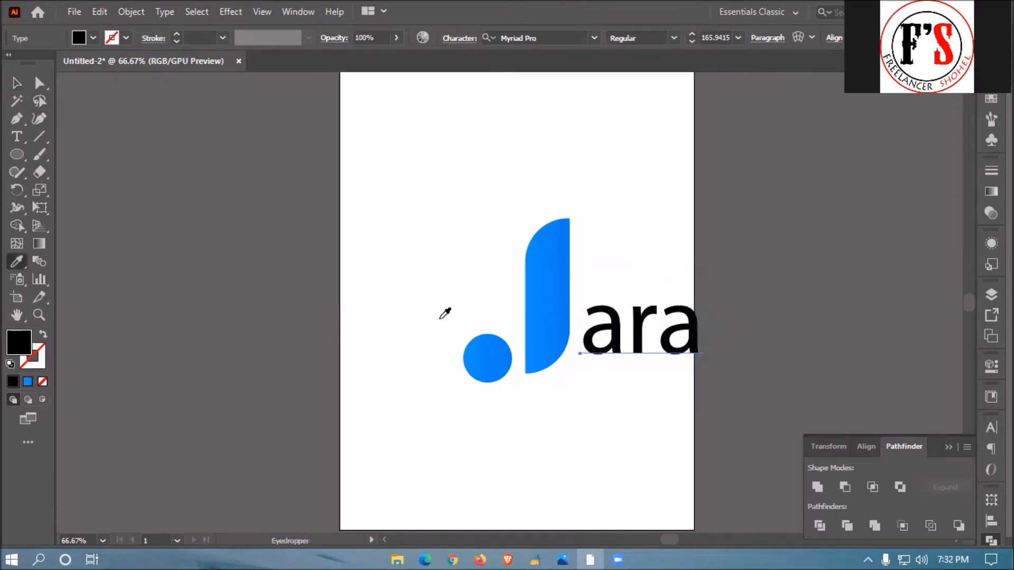
{"action": "left_click", "coordinate": [559, 287]}
{"action": "left_click", "coordinate": [17, 83]}
- Move the J mark and the "ara" text together to the left and slightly down on the artboard
{"action": "left_click", "coordinate": [374, 305]}
{"action": "left_click_drag", "start_coordinate": [363, 284], "coordinate": [610, 352]}
{"action": "left_click", "coordinate": [572, 435]}
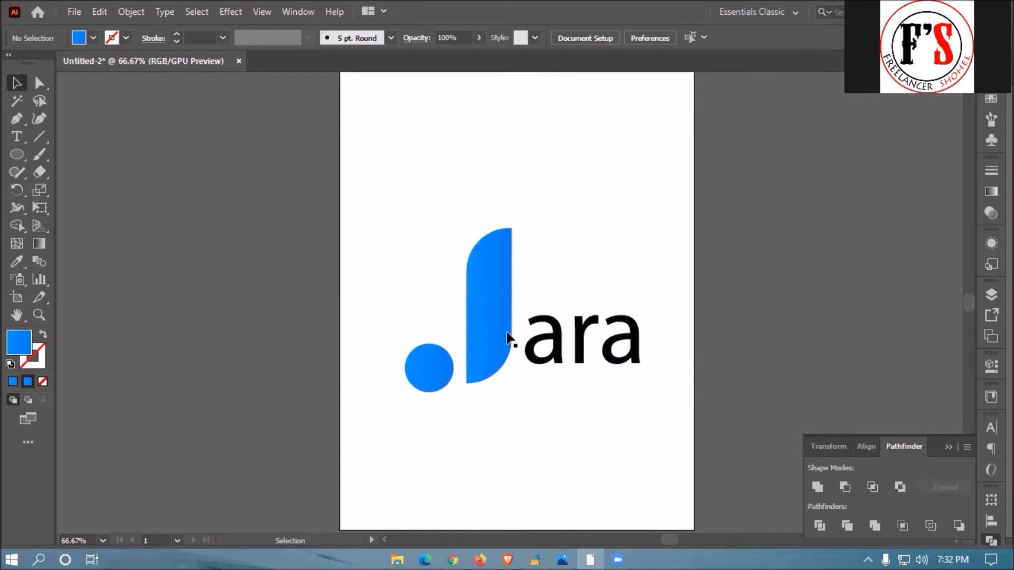
- Delete the "ara" text beside the J mark
{"action": "left_click", "coordinate": [583, 335]}
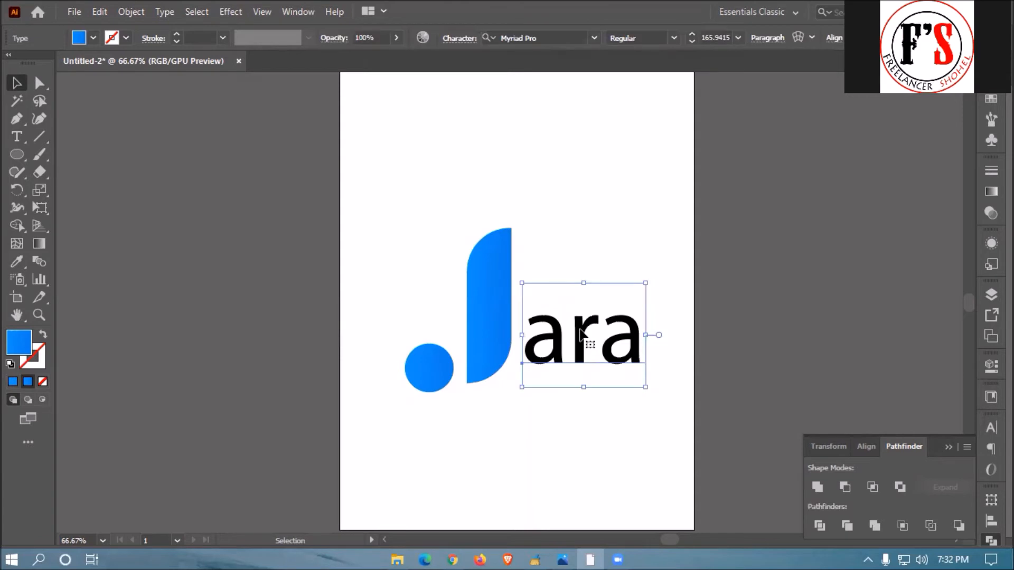
{"action": "key", "text": "Delete"}
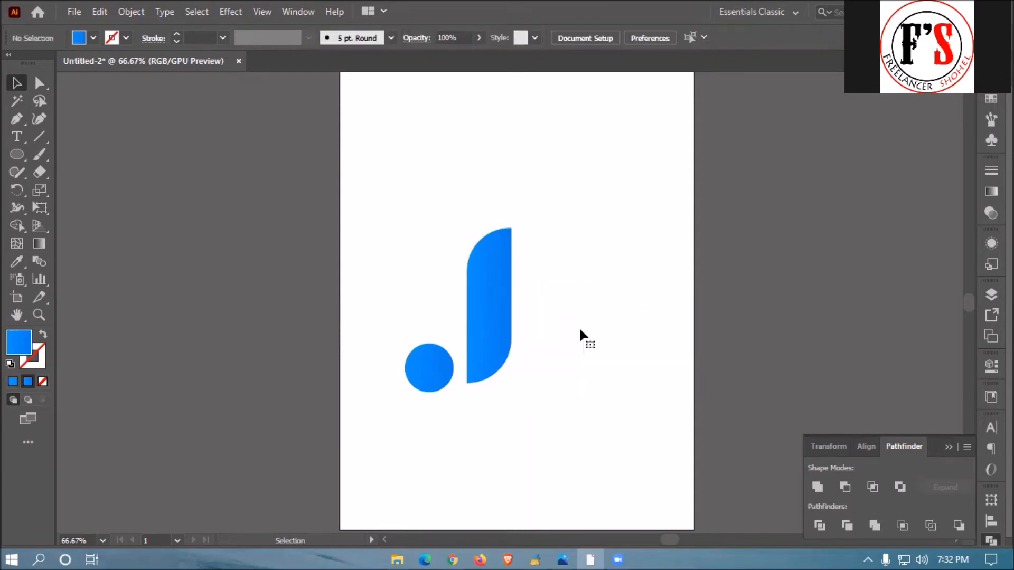
{"action": "left_click", "coordinate": [437, 384]}
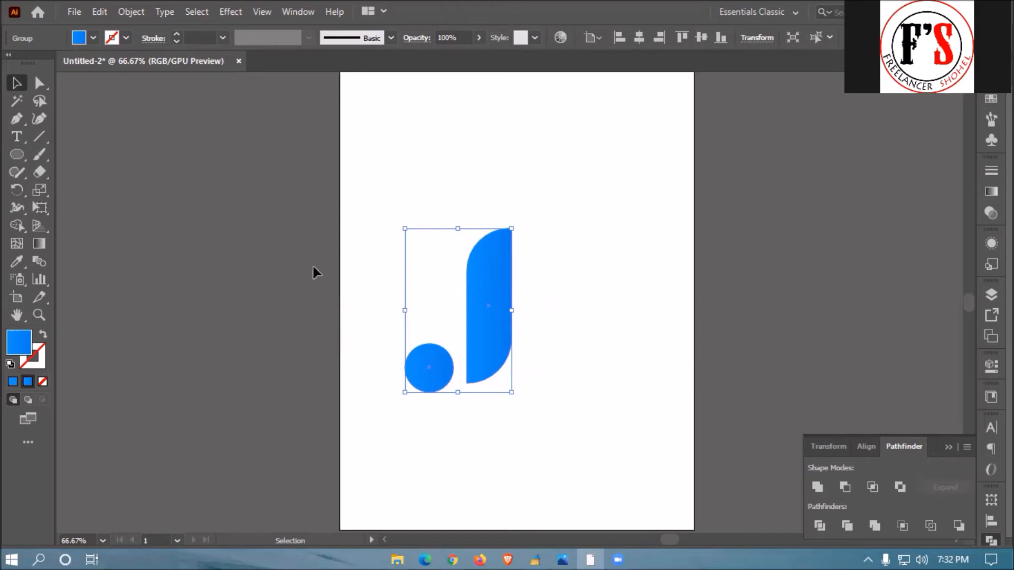
{"action": "left_click", "coordinate": [574, 249]}
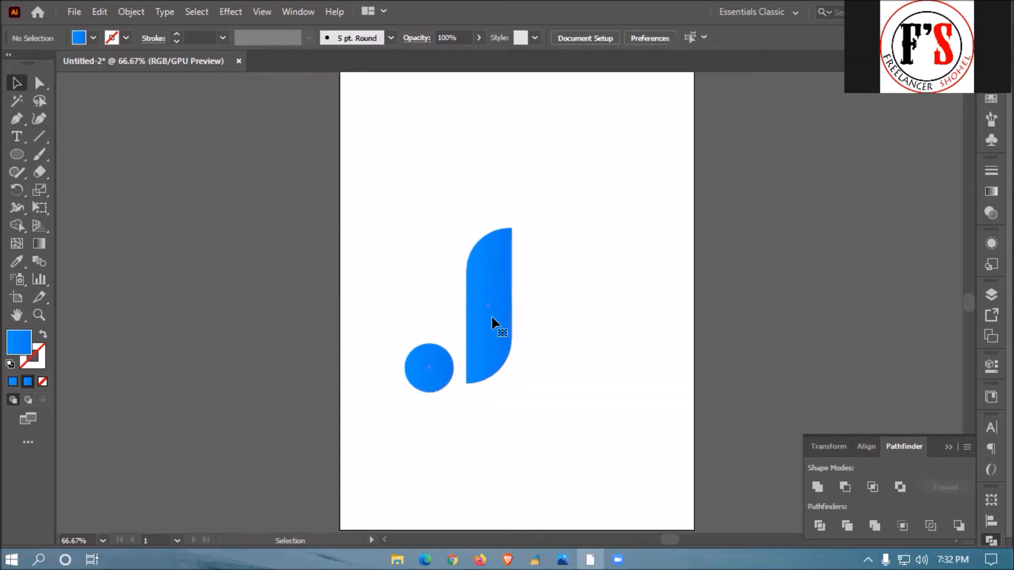
- Move the grouped J mark a little further left and slightly down on the artboard
{"action": "double_click", "coordinate": [491, 315]}
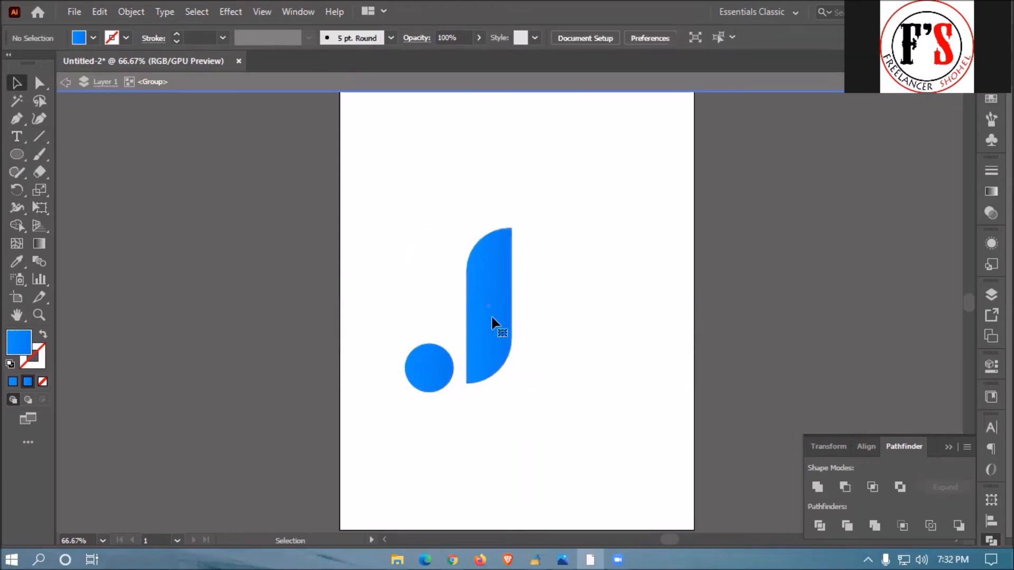
{"action": "left_click", "coordinate": [69, 83]}
{"action": "left_click_drag", "start_coordinate": [497, 329], "coordinate": [468, 330]}
{"action": "left_click", "coordinate": [522, 355]}
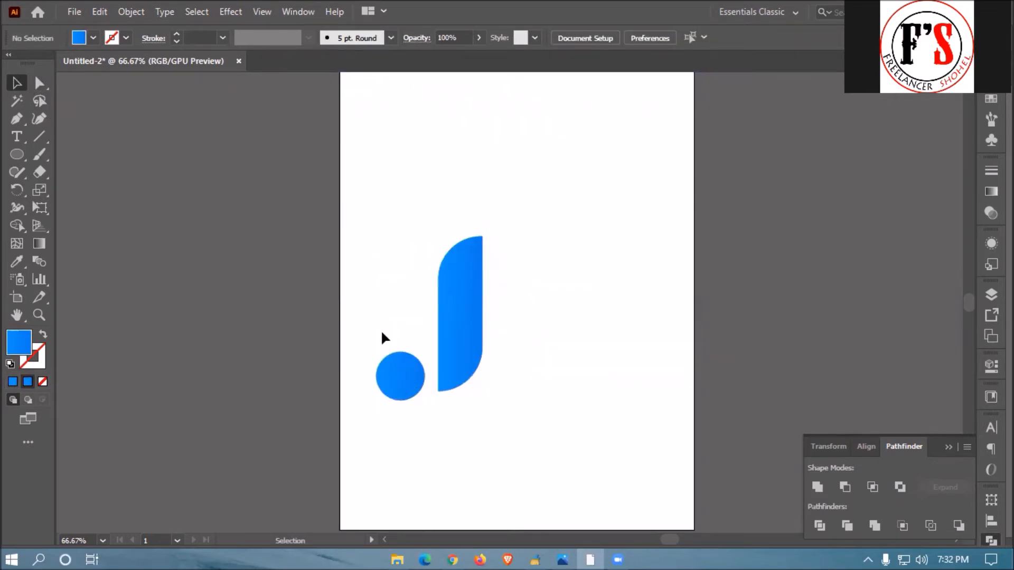
- Nudge the J mark up slightly and ungroup it into its stem and circle
{"action": "left_click_drag", "start_coordinate": [434, 417], "coordinate": [434, 425]}
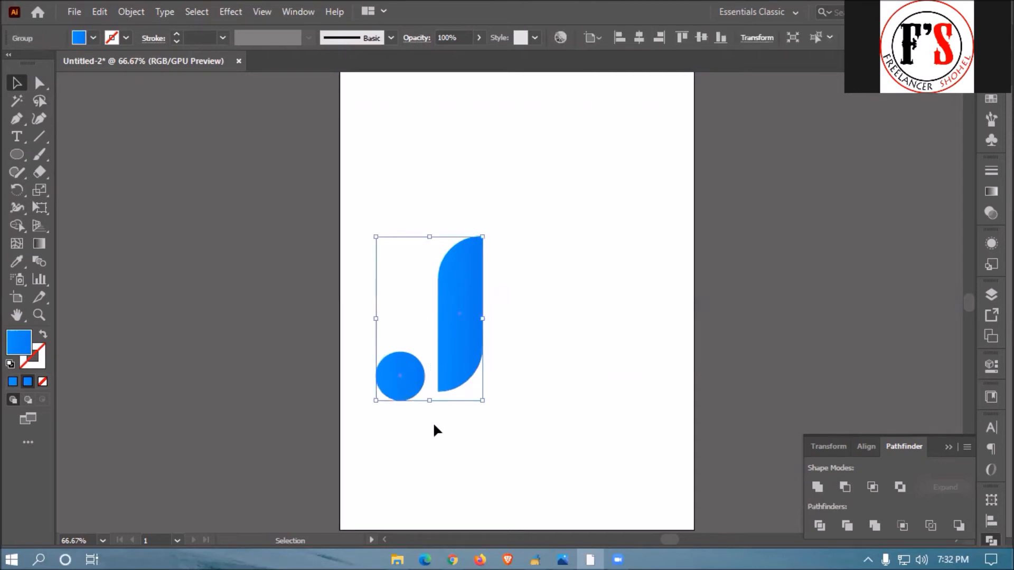
{"action": "right_click", "coordinate": [424, 376]}
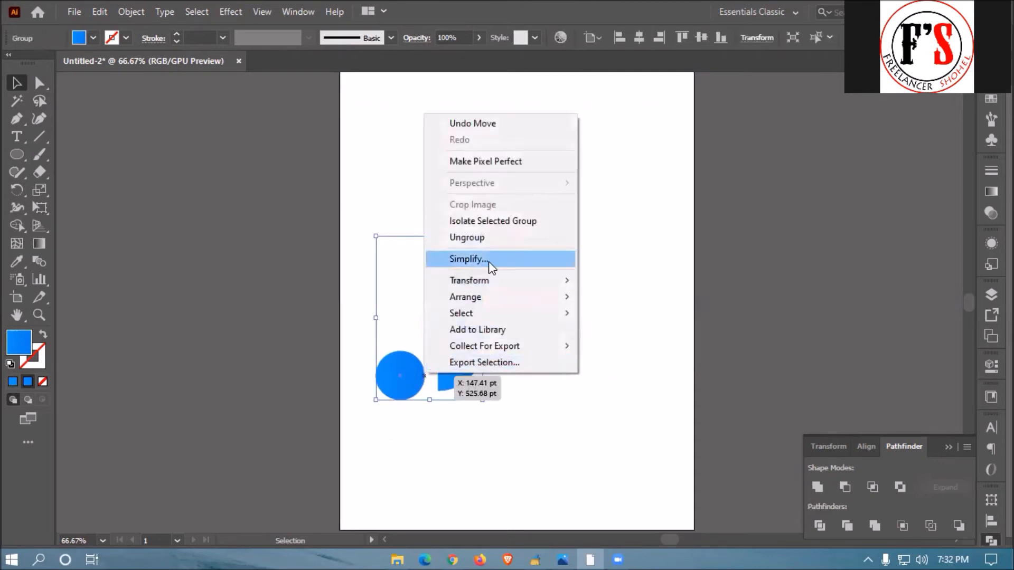
{"action": "left_click", "coordinate": [486, 238]}
{"action": "left_click", "coordinate": [454, 429]}
- Nudge the circle of the J mark slightly up and a touch toward the stem
{"action": "left_click", "coordinate": [403, 396]}
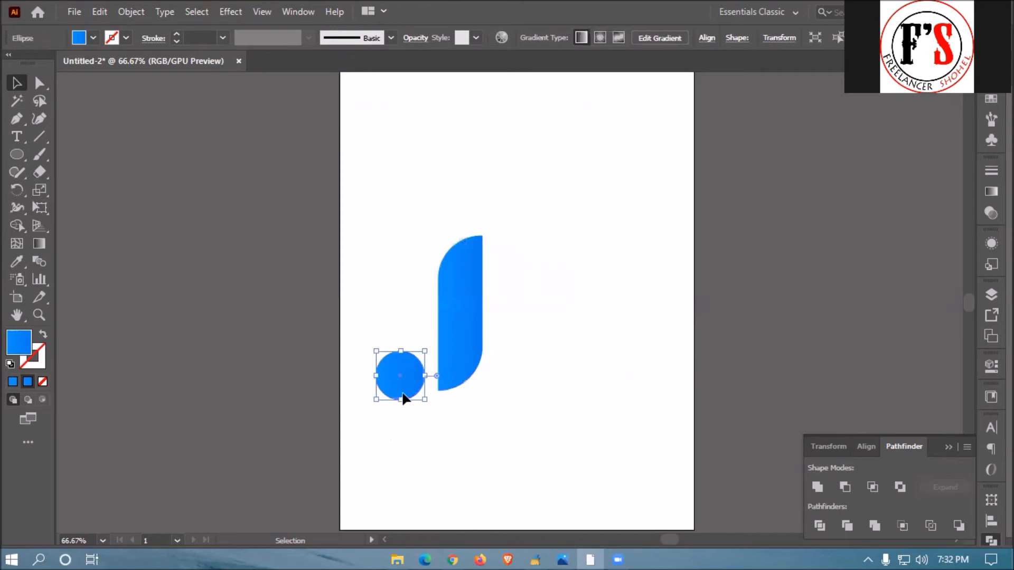
{"action": "key", "text": "Up"}
{"action": "key", "text": "Up"}
{"action": "key", "text": "Up"}
{"action": "left_click", "coordinate": [463, 489]}
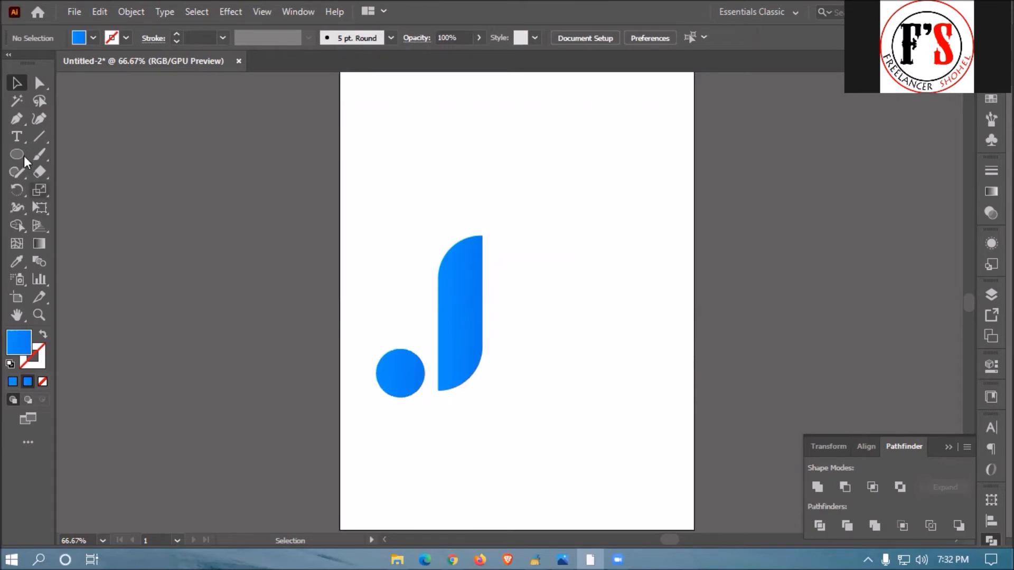
{"action": "left_click", "coordinate": [415, 375]}
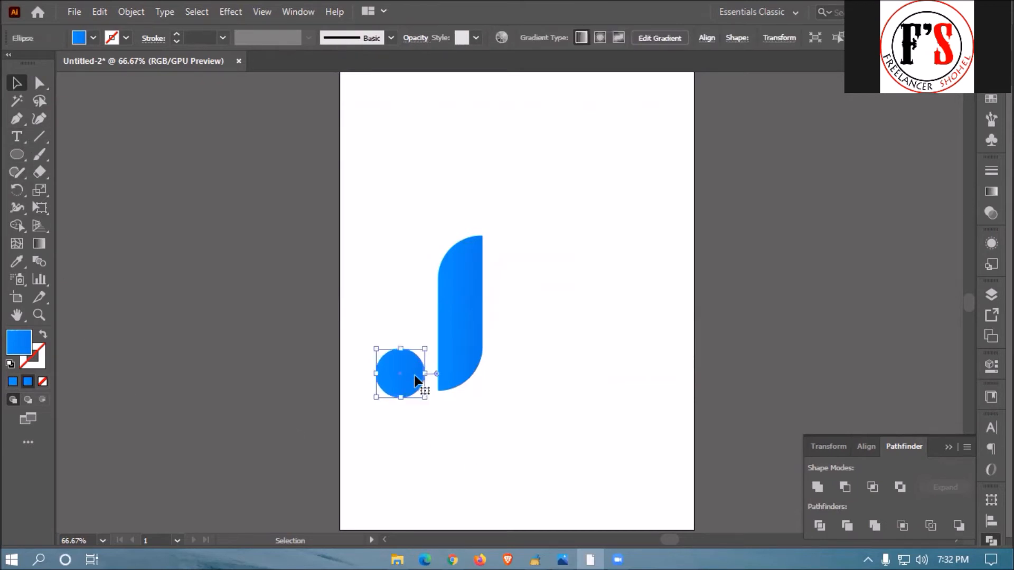
{"action": "left_click", "coordinate": [453, 558]}
{"action": "left_click", "coordinate": [453, 558]}
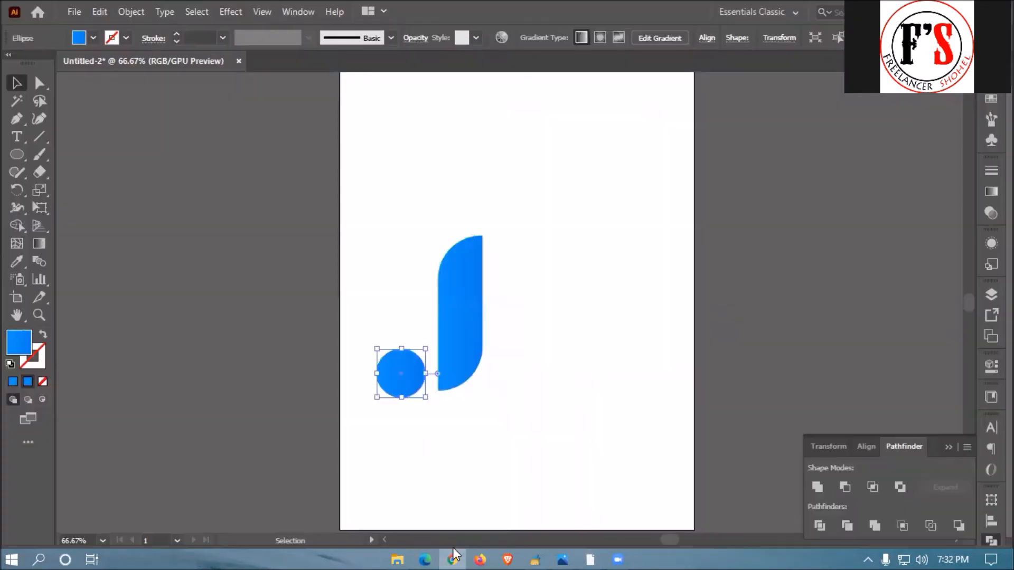
- Change the right gradient stop of the J stem to light cyan-blue, R 0, G 209, B 231, with the Gradient tool
{"action": "left_click", "coordinate": [478, 318]}
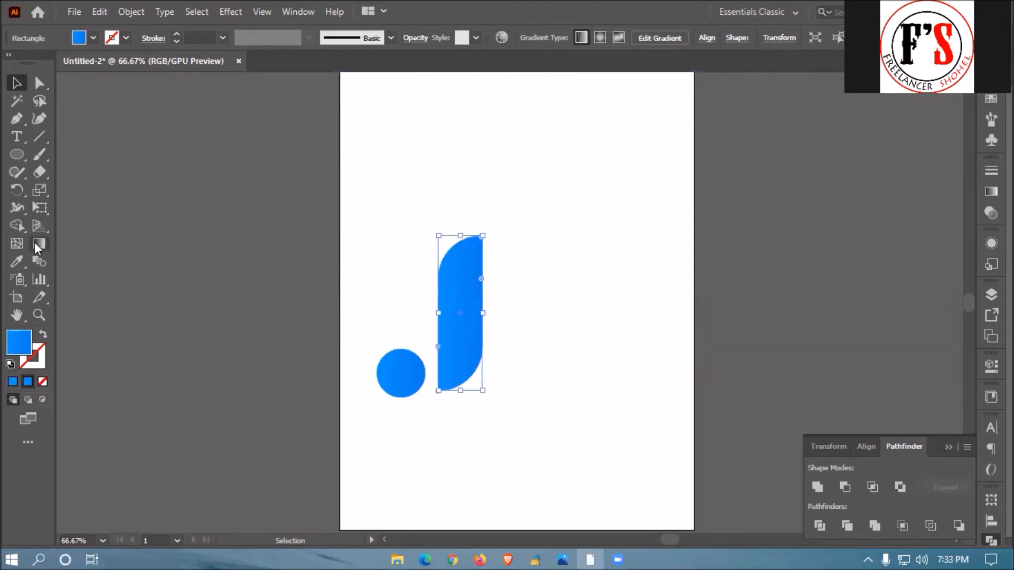
{"action": "key", "text": "g"}
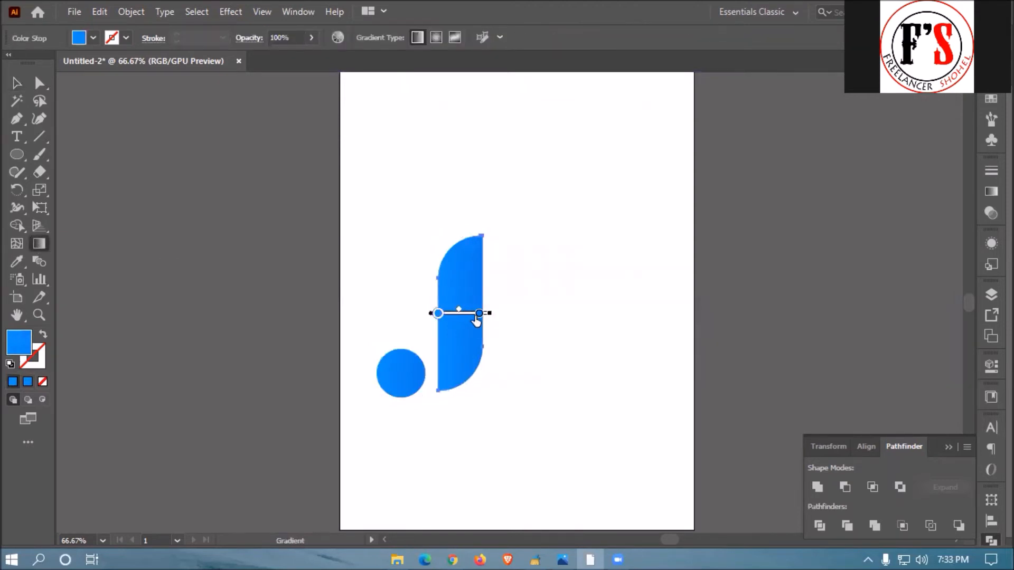
{"action": "double_click", "coordinate": [479, 314]}
{"action": "left_click_drag", "start_coordinate": [394, 394], "coordinate": [417, 392]}
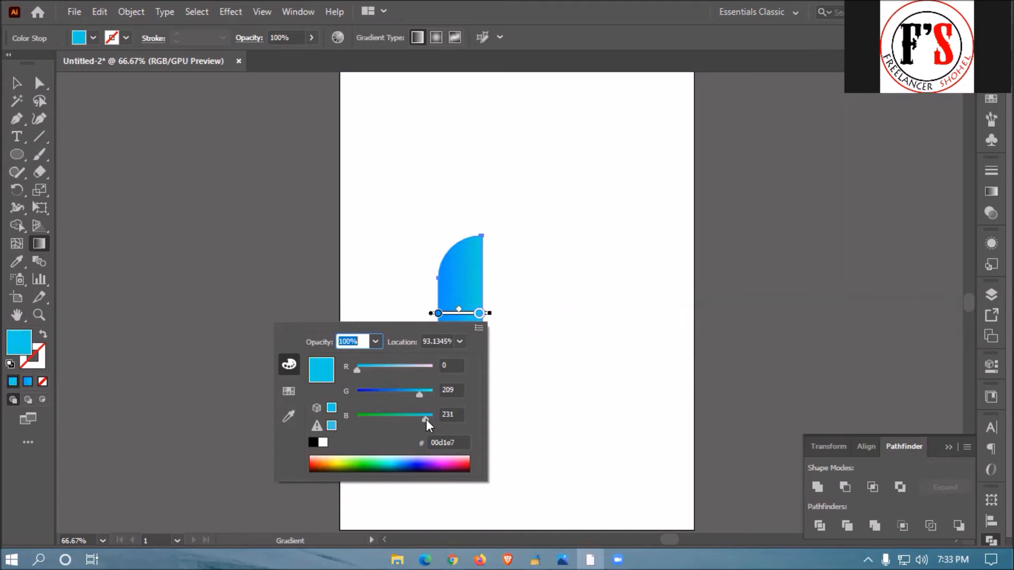
{"action": "left_click", "coordinate": [581, 364]}
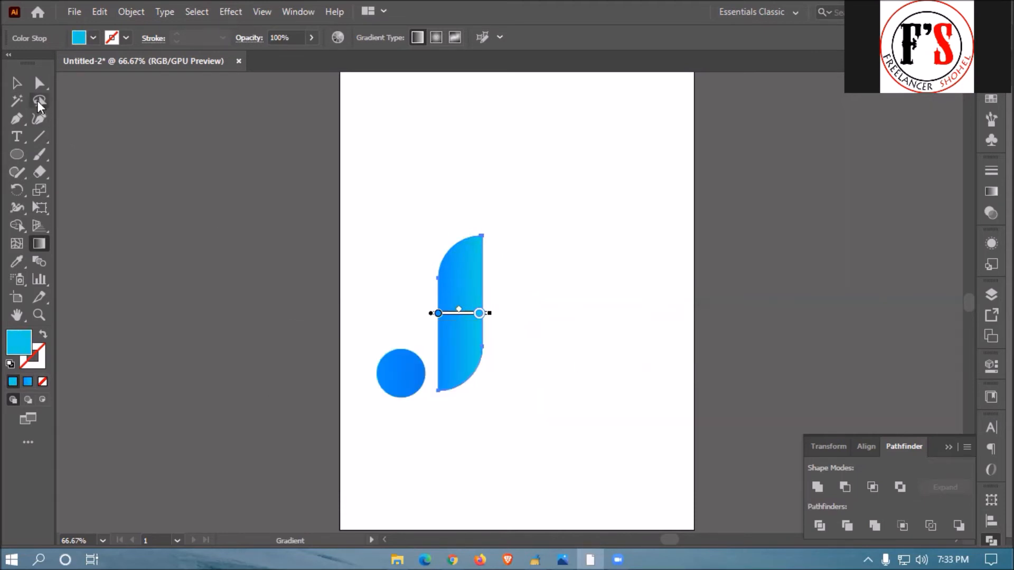
{"action": "left_click", "coordinate": [17, 83]}
{"action": "left_click", "coordinate": [625, 248]}
- Recolor the circle's right gradient stop with the light blue sampled from the right side of the J stem
{"action": "left_click", "coordinate": [398, 374]}
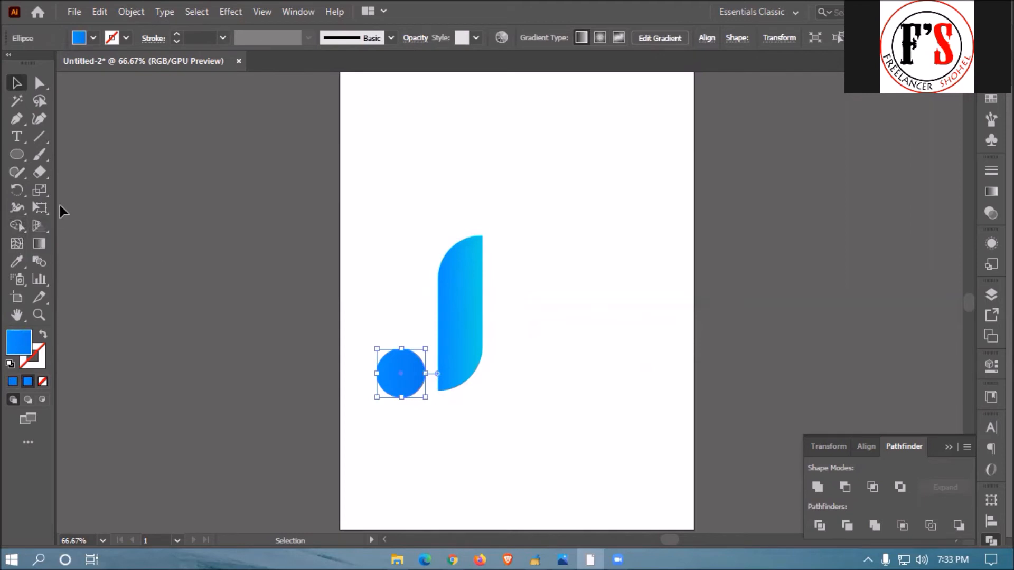
{"action": "key", "text": "g"}
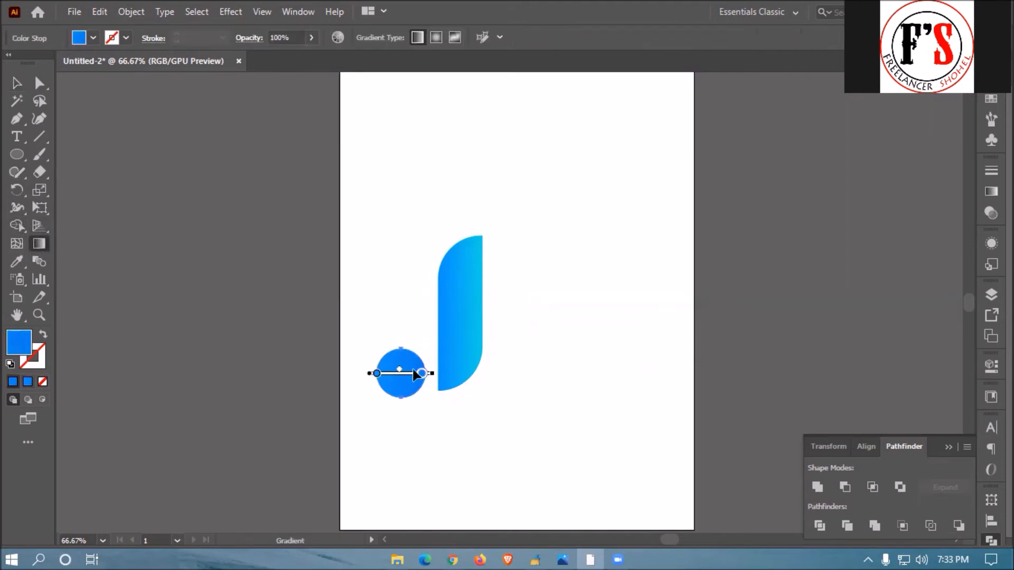
{"action": "double_click", "coordinate": [422, 374]}
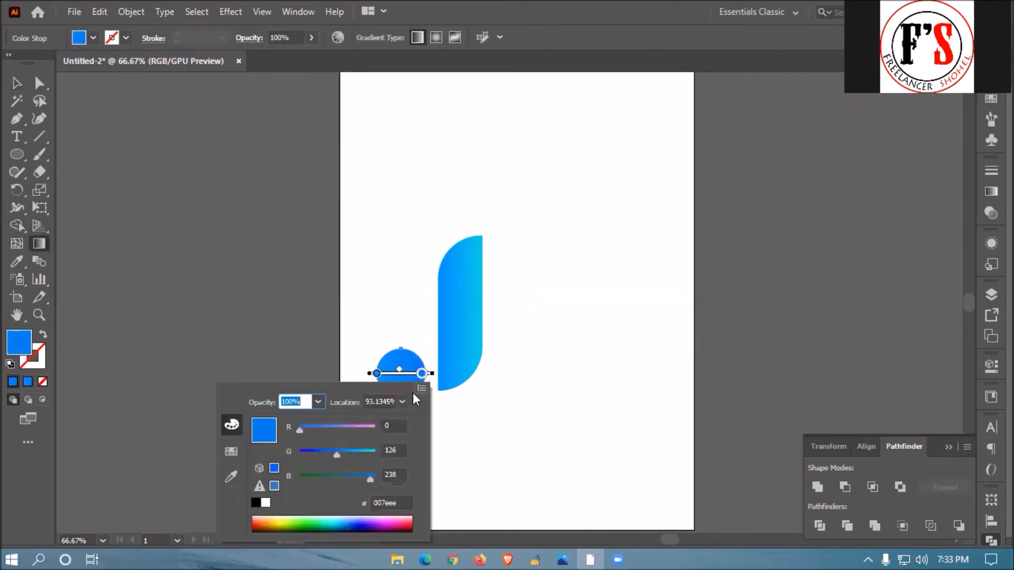
{"action": "left_click", "coordinate": [228, 473]}
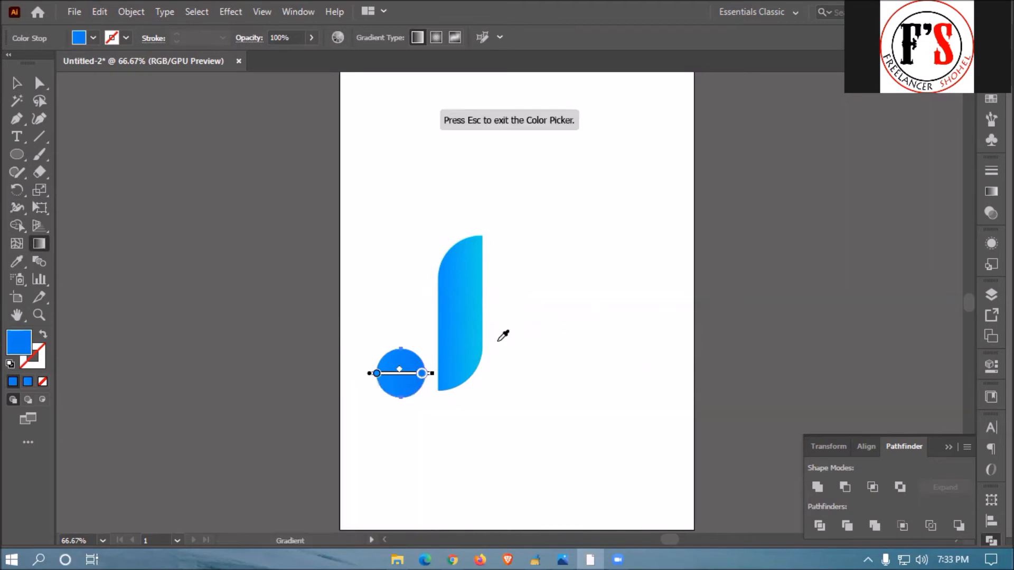
{"action": "left_click", "coordinate": [482, 310]}
{"action": "left_click", "coordinate": [472, 301]}
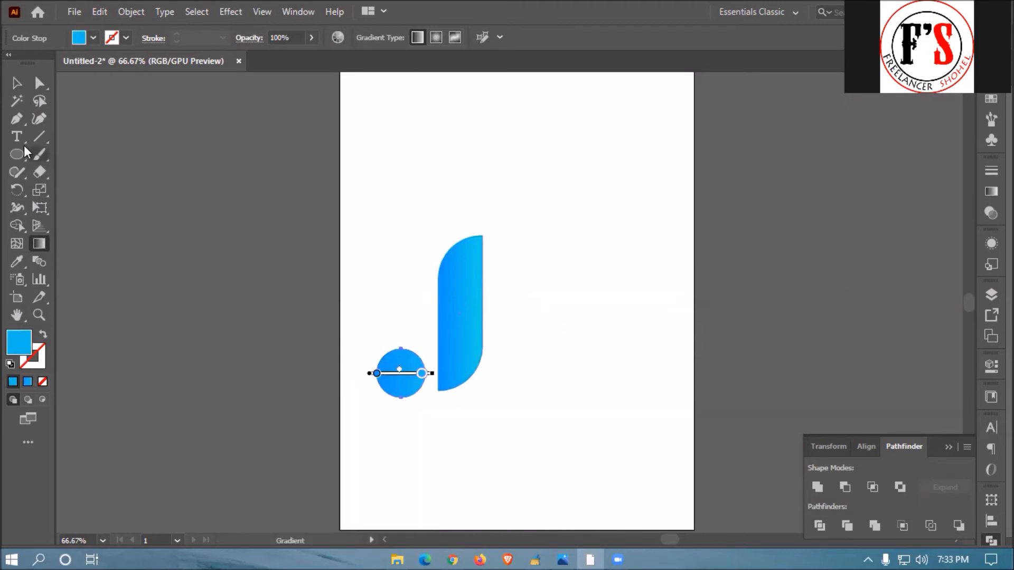
{"action": "left_click", "coordinate": [17, 83]}
{"action": "left_click", "coordinate": [379, 398]}
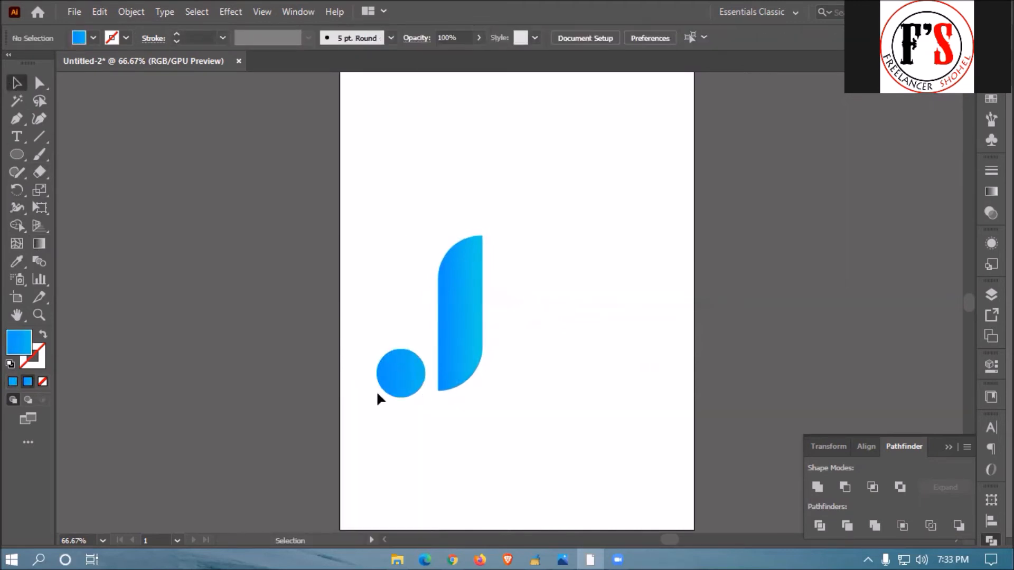
- Apply the J stem's gradient fill to the circle with the Eyedropper
{"action": "left_click", "coordinate": [402, 375]}
{"action": "key", "text": "i"}
{"action": "left_click", "coordinate": [471, 337]}
{"action": "left_click", "coordinate": [16, 83]}
{"action": "left_click", "coordinate": [535, 236]}
- Add the point text "onaki" to the upper right of the J stem
{"action": "left_click", "coordinate": [17, 136]}
{"action": "left_click", "coordinate": [517, 222]}
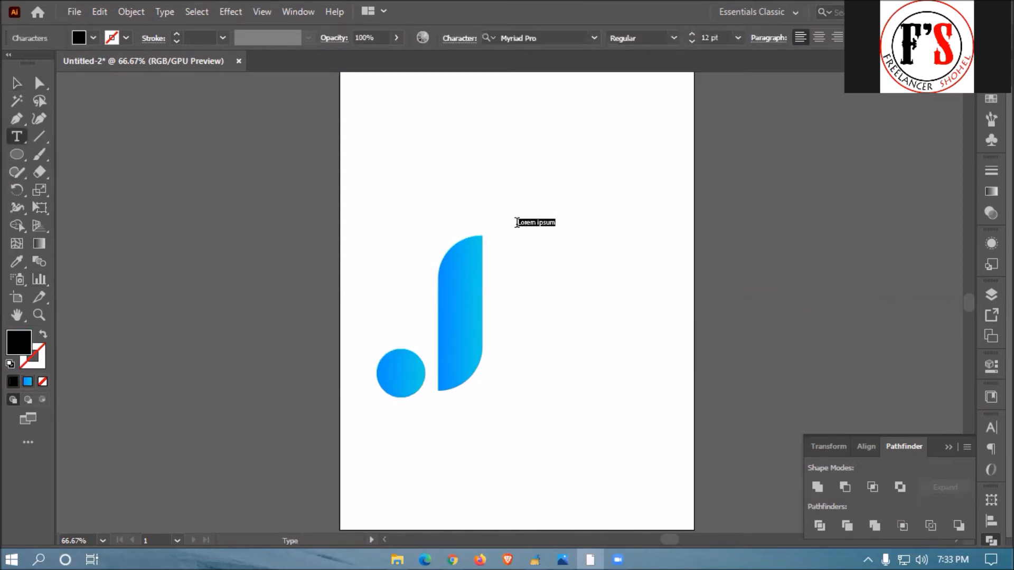
{"action": "key", "text": "BackSpace"}
{"action": "left_click", "coordinate": [17, 83]}
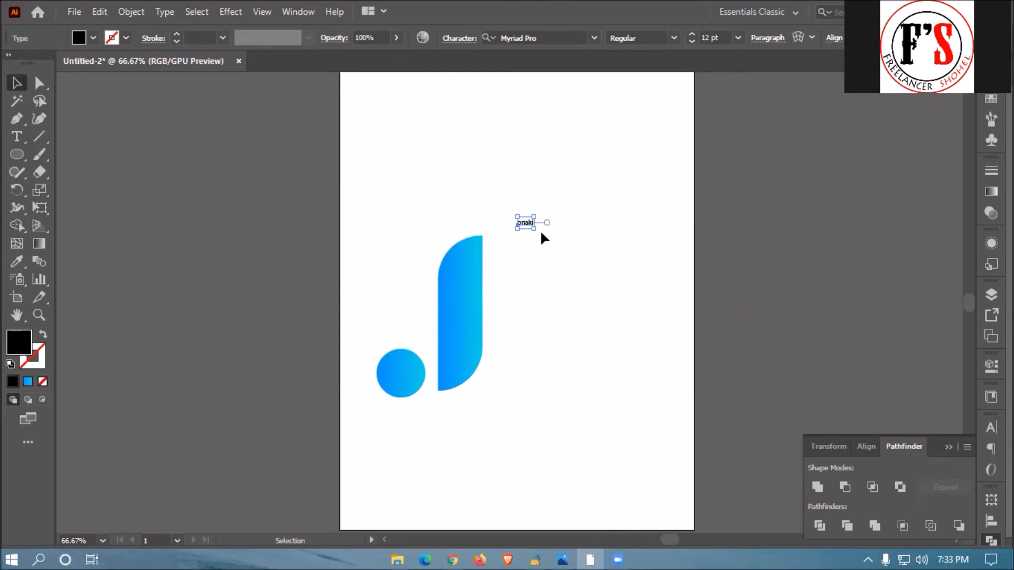
- Enlarge the "onaki" text to about 134 pt and place it directly to the right of the J stem
{"action": "left_click_drag", "start_coordinate": [534, 228], "coordinate": [639, 313]}
{"action": "left_click_drag", "start_coordinate": [581, 254], "coordinate": [565, 363]}
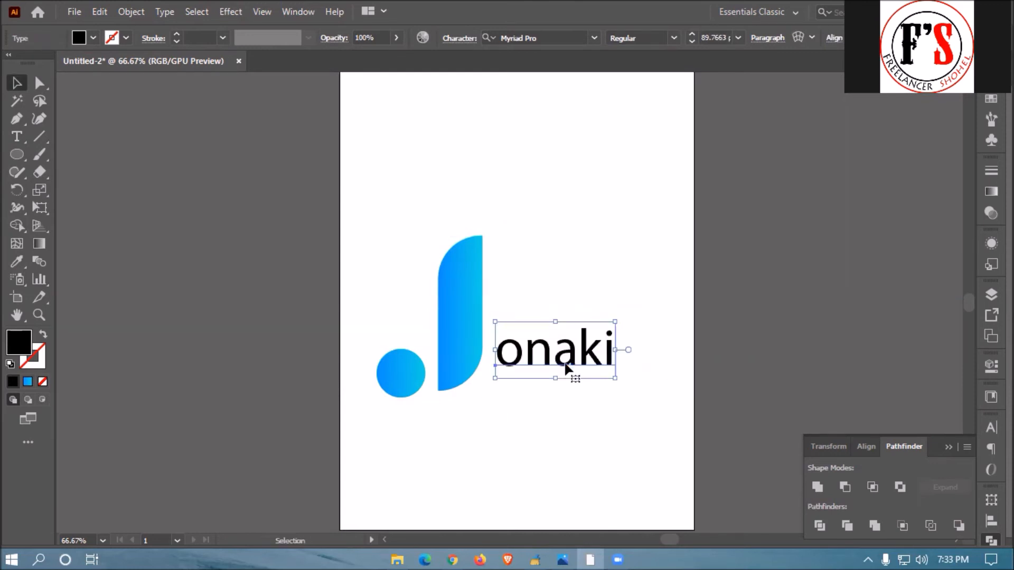
{"action": "left_click_drag", "start_coordinate": [615, 322], "coordinate": [676, 281]}
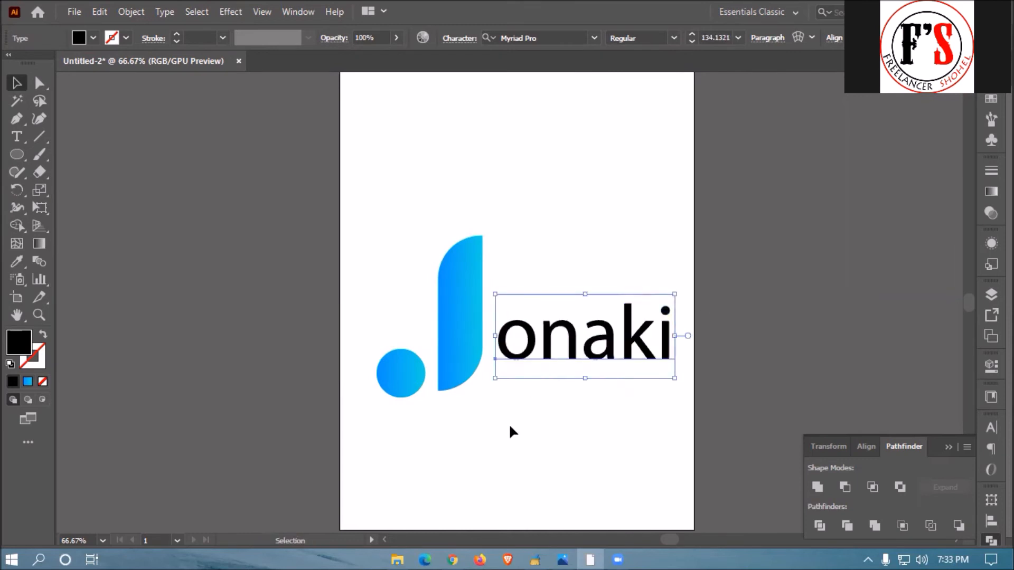
- Group the J stem and the circle
{"action": "left_click_drag", "start_coordinate": [381, 420], "coordinate": [462, 344]}
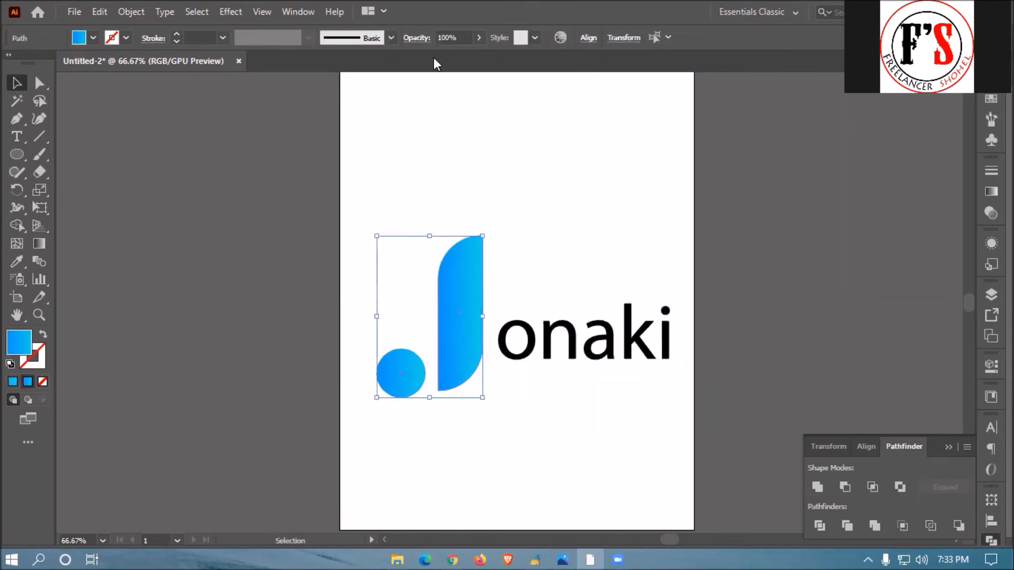
{"action": "key", "text": "ctrl+g"}
{"action": "left_click", "coordinate": [557, 387]}
- Expand the "onaki" text into outlined letter shapes
{"action": "left_click", "coordinate": [569, 357]}
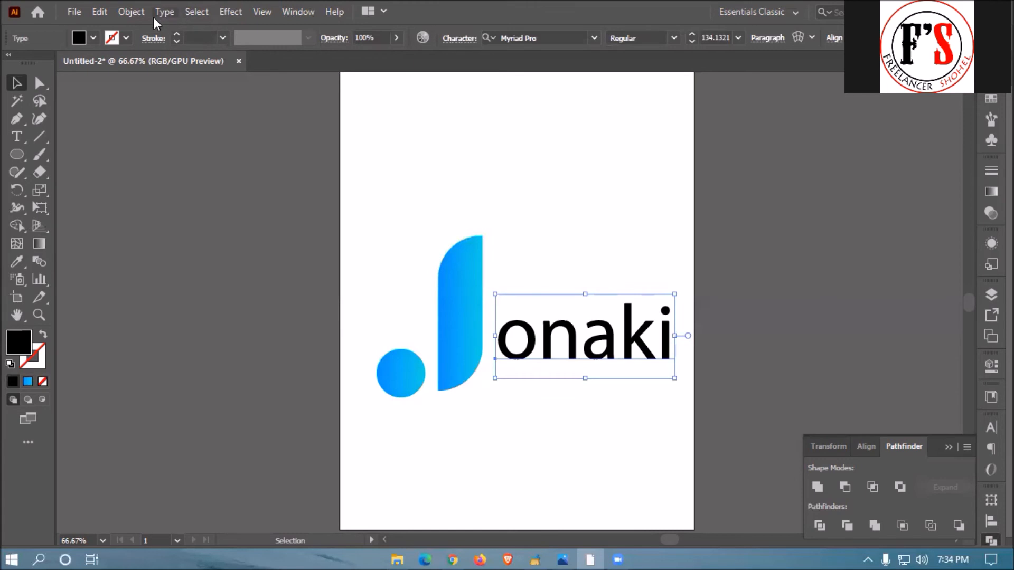
{"action": "left_click", "coordinate": [131, 12]}
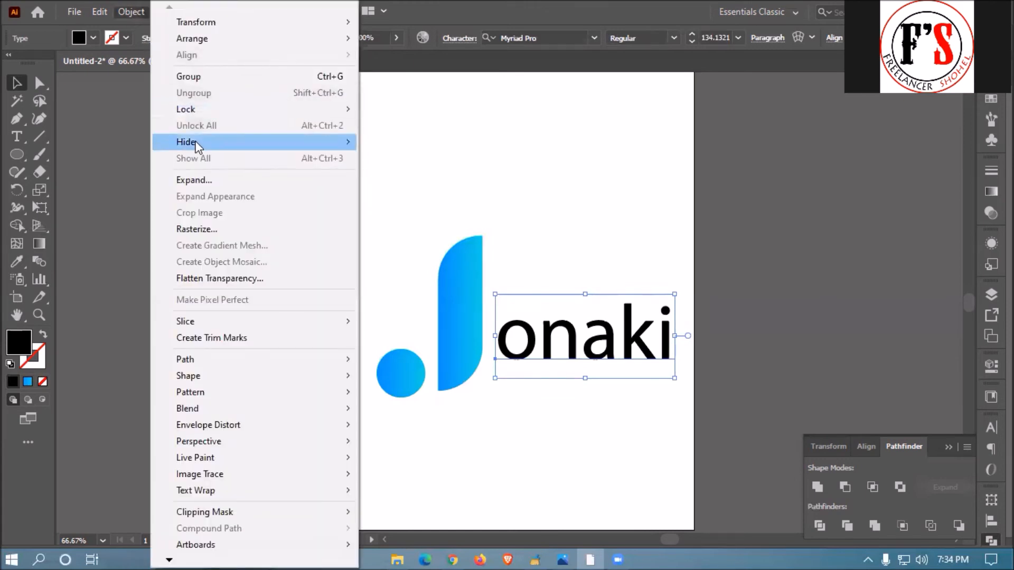
{"action": "left_click", "coordinate": [202, 184]}
{"action": "left_click", "coordinate": [471, 388]}
{"action": "left_click", "coordinate": [596, 209]}
{"action": "left_click", "coordinate": [603, 343]}
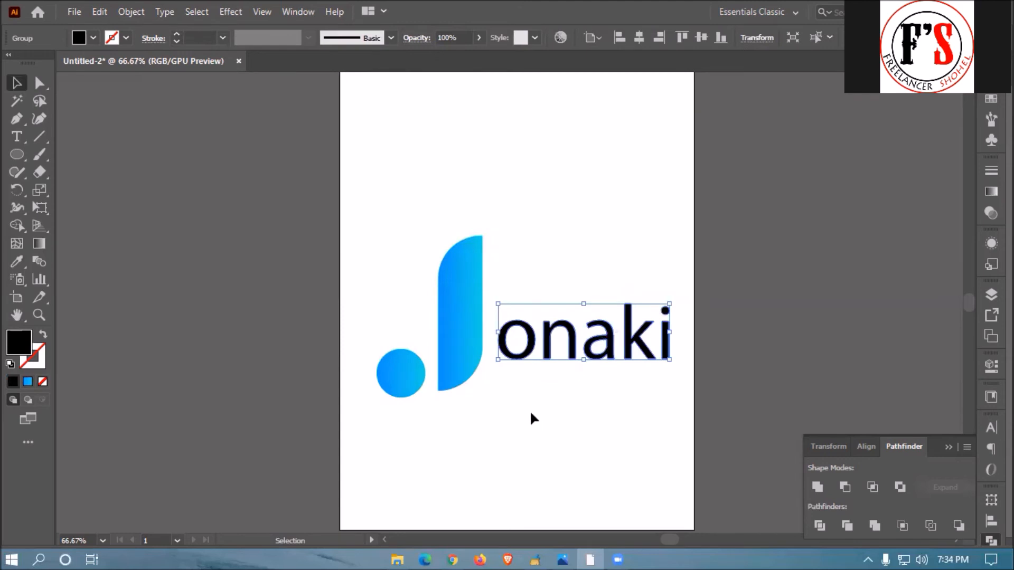
- Align the bottom edges of the J mark and the outlined "onaki" lettering
{"action": "left_click_drag", "start_coordinate": [417, 450], "coordinate": [622, 297]}
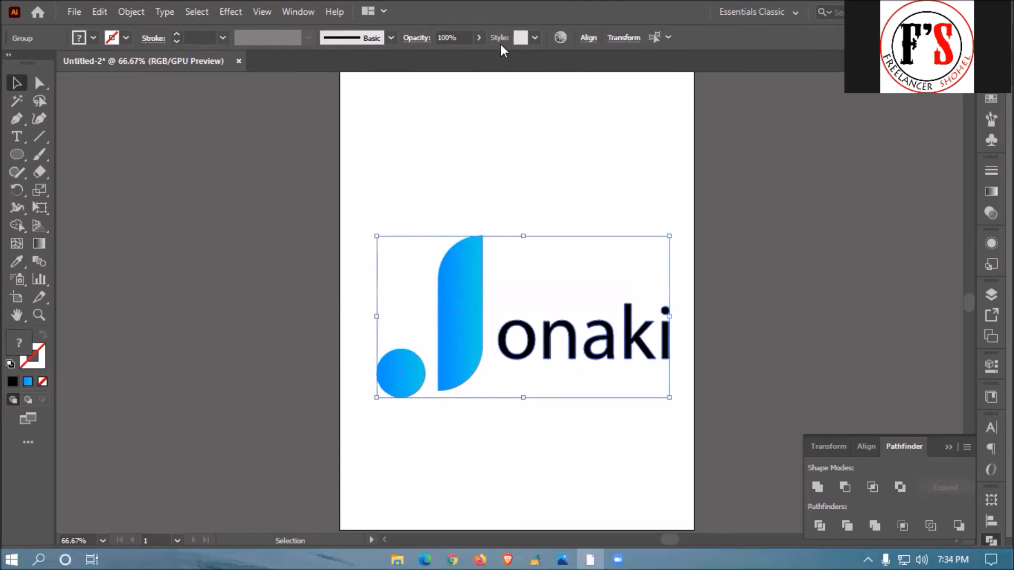
{"action": "left_click", "coordinate": [586, 38]}
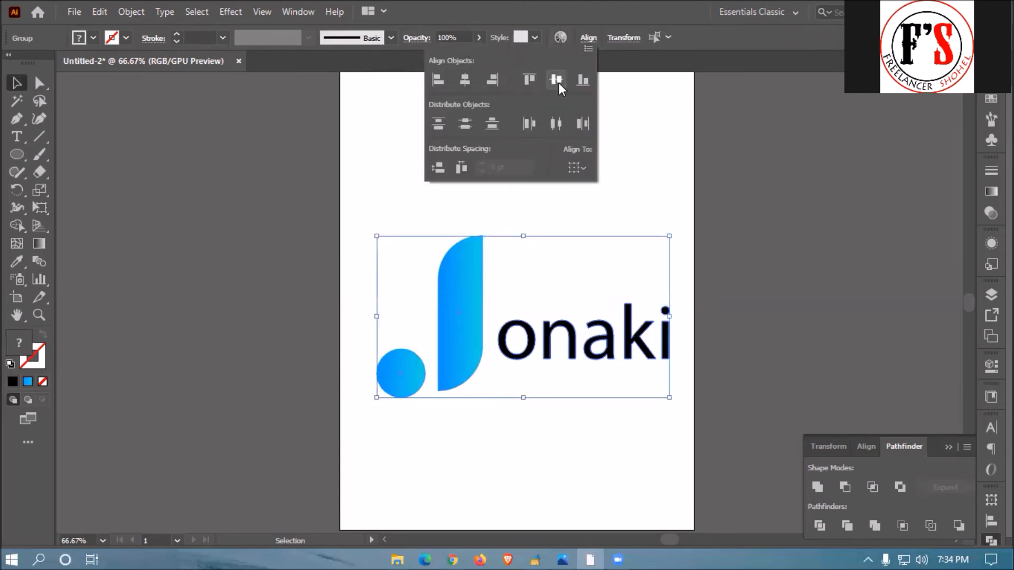
{"action": "left_click", "coordinate": [582, 80]}
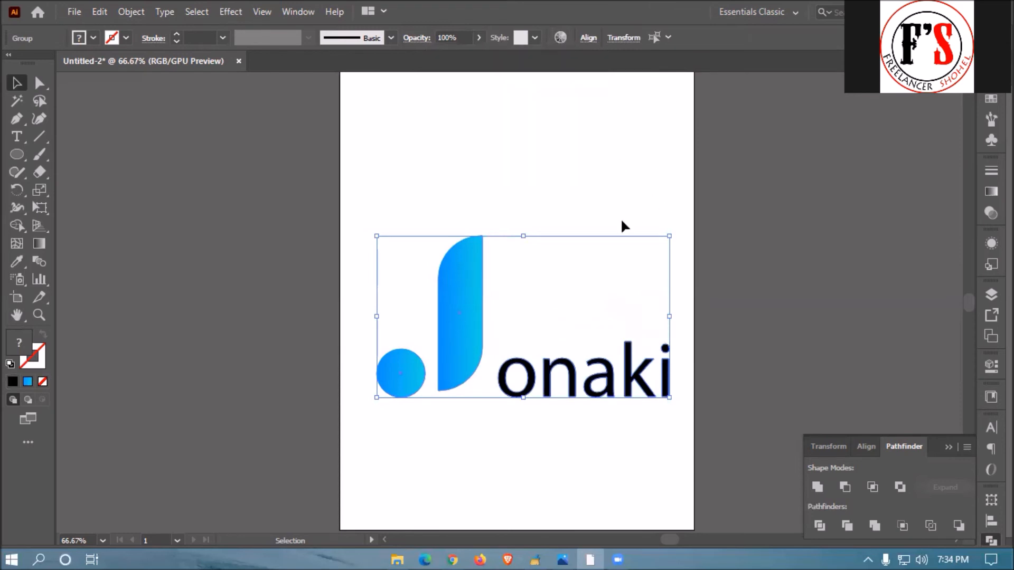
{"action": "left_click", "coordinate": [572, 444]}
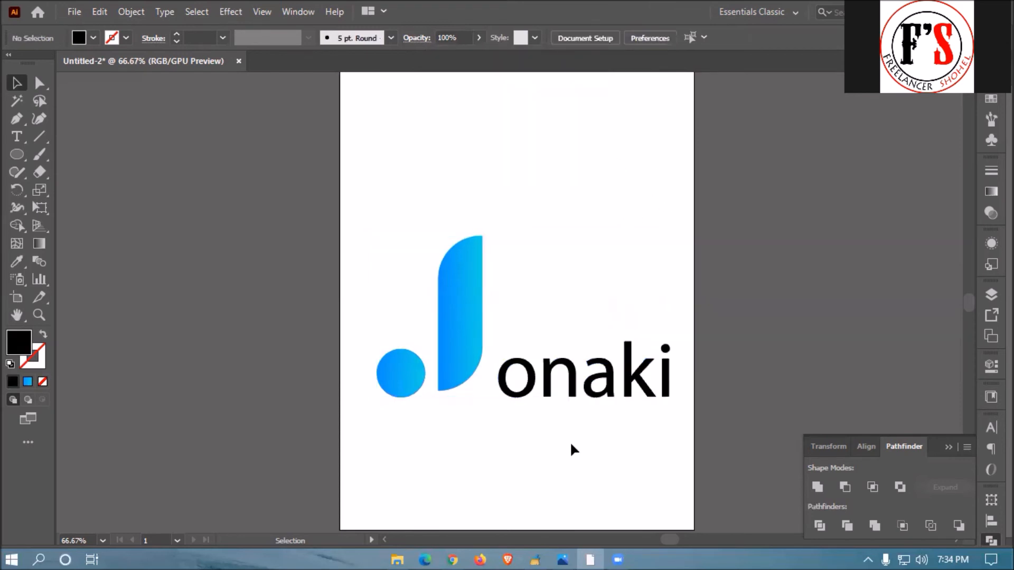
- Apply the J stem's blue gradient to the "onaki" lettering with the Eyedropper
{"action": "left_click", "coordinate": [619, 379]}
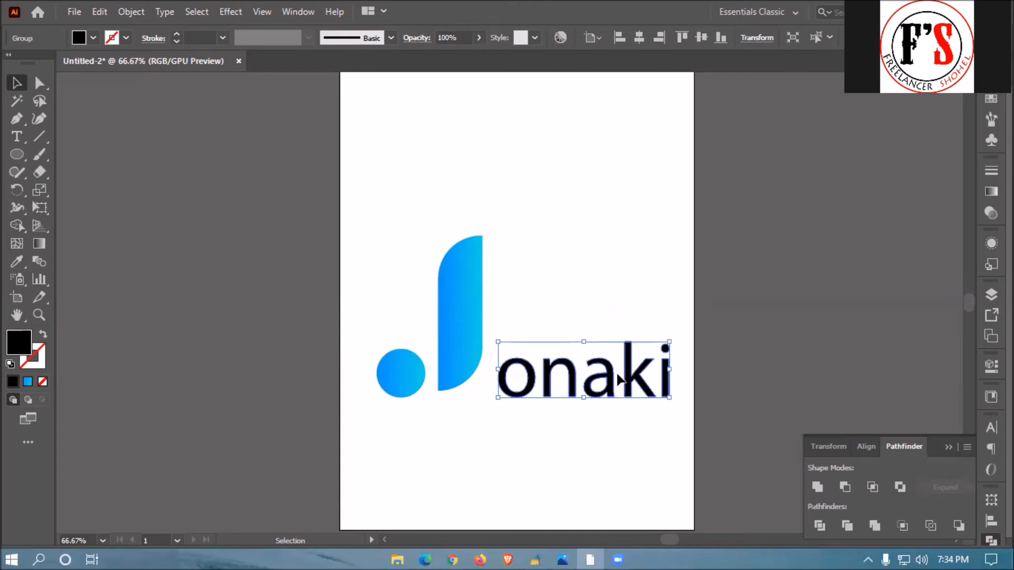
{"action": "key", "text": "i"}
{"action": "left_click", "coordinate": [471, 331]}
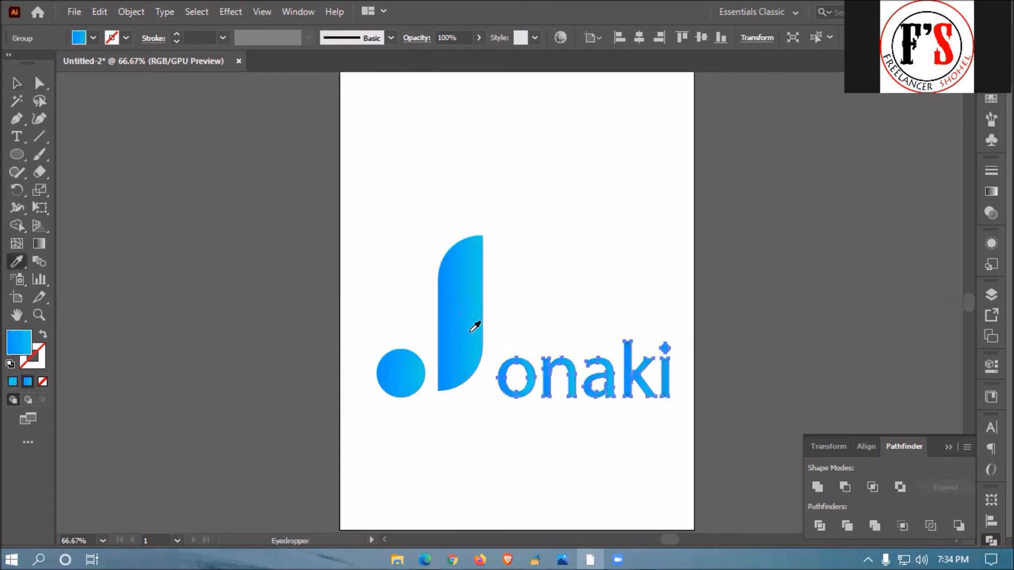
{"action": "key", "text": "v"}
{"action": "left_click", "coordinate": [486, 152]}
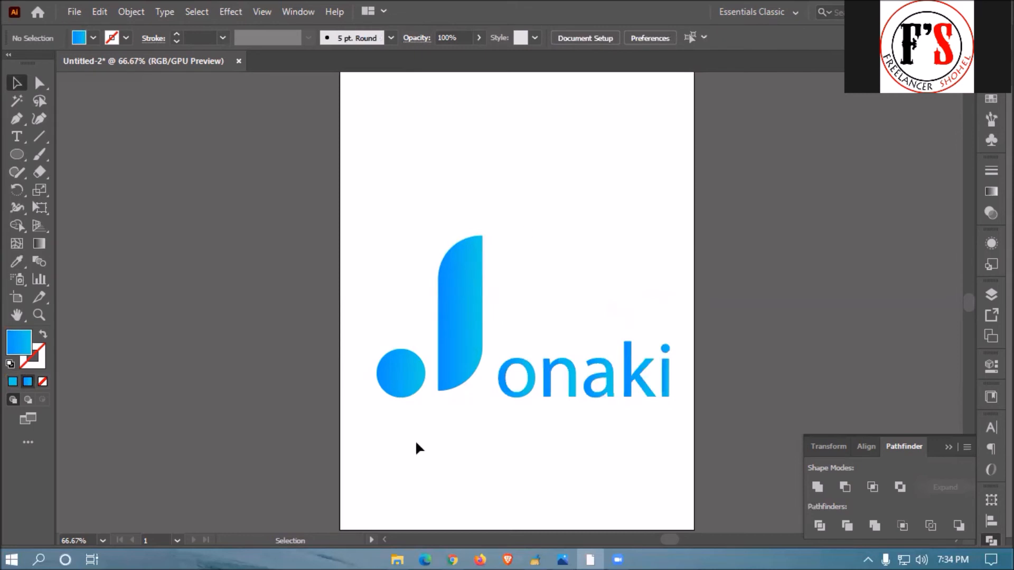
- Group the J mark with the "onaki" lettering and center the logo horizontally on the artboard
{"action": "left_click_drag", "start_coordinate": [380, 443], "coordinate": [668, 306]}
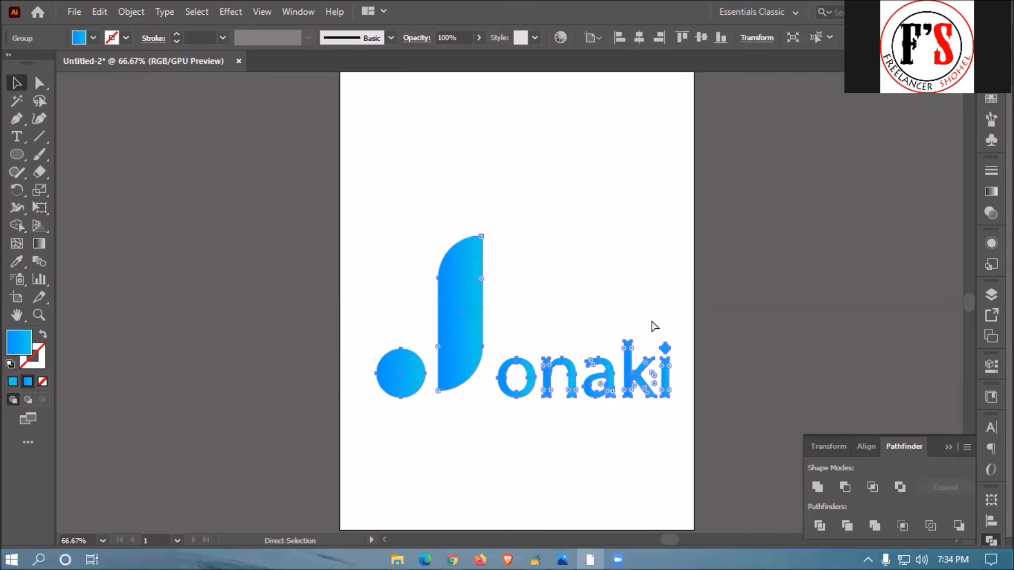
{"action": "left_click", "coordinate": [640, 39]}
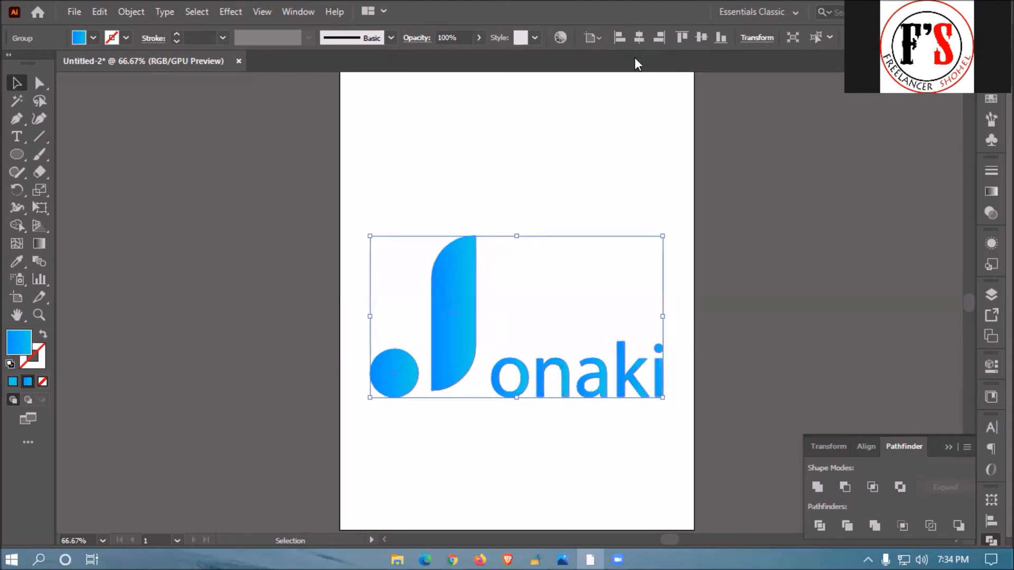
{"action": "left_click", "coordinate": [606, 105]}
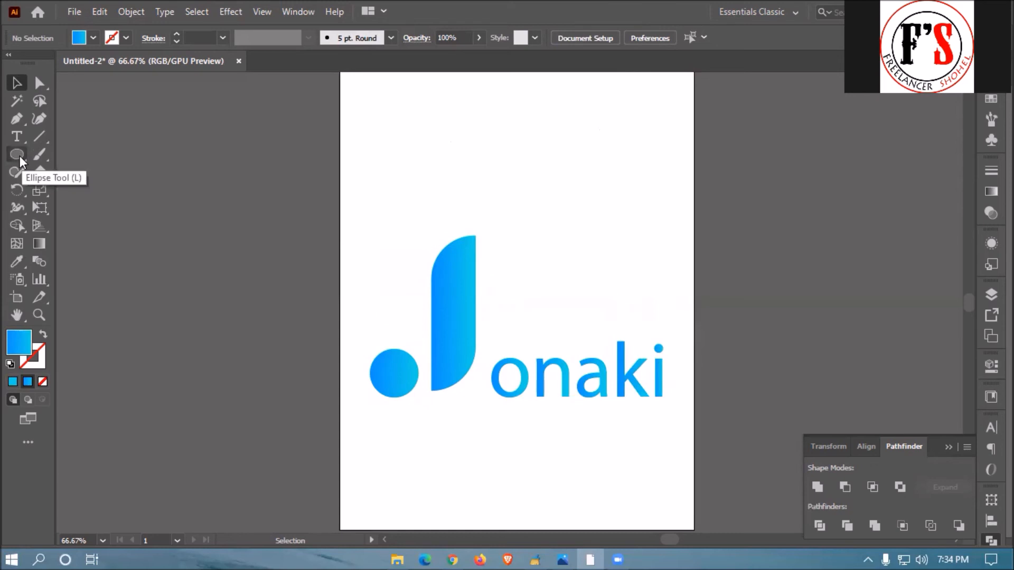
- Draw a rectangle around the whole logo and swap its fill and stroke to leave a blue gradient outline
{"action": "left_click_drag", "start_coordinate": [20, 157], "coordinate": [59, 153]}
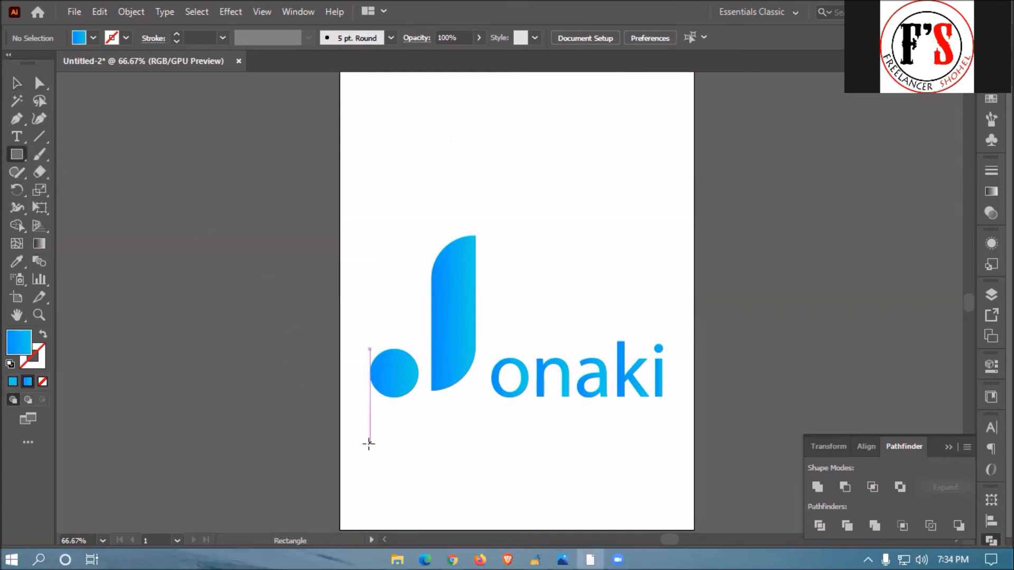
{"action": "mouse_move", "coordinate": [357, 447]}
{"action": "left_mouse_down"}
{"action": "mouse_move", "coordinate": [470, 421]}
{"action": "mouse_move", "coordinate": [649, 300]}
{"action": "mouse_move", "coordinate": [680, 178]}
{"action": "mouse_move", "coordinate": [679, 189]}
{"action": "left_mouse_up"}
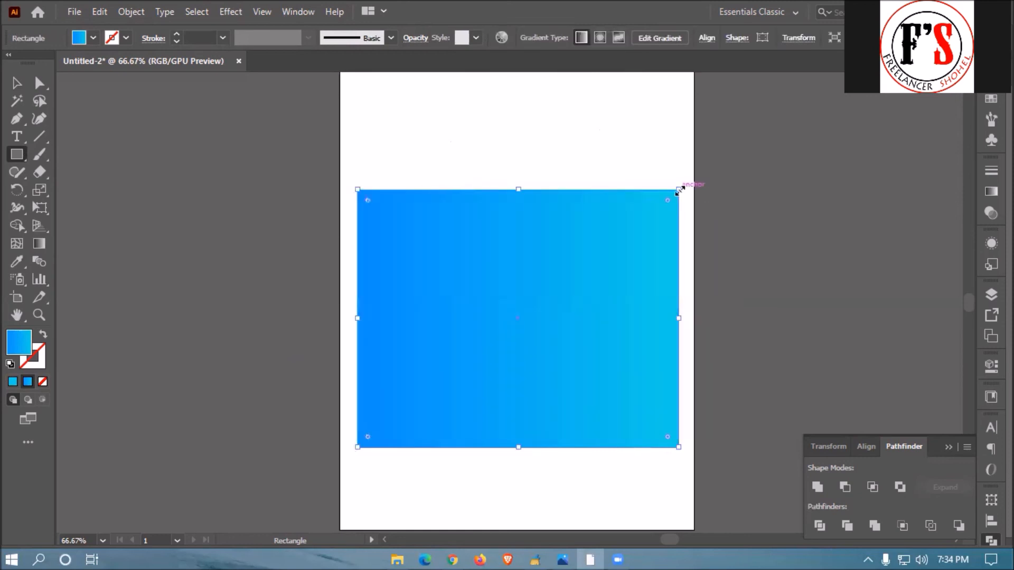
{"action": "left_click", "coordinate": [43, 337]}
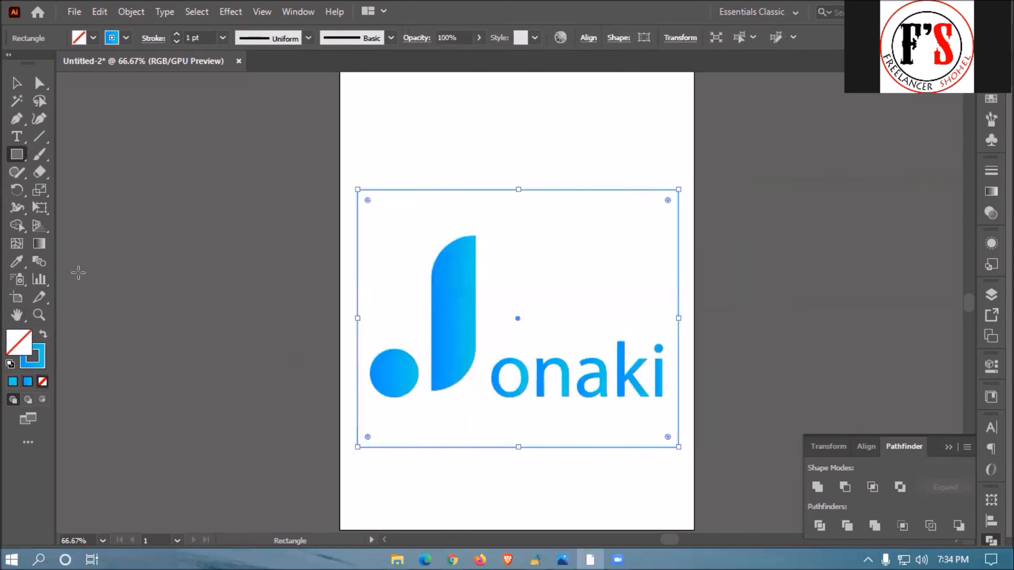
- Set the stroke weight of the rectangular frame around the logo to 10 pt
{"action": "left_click", "coordinate": [176, 34]}
{"action": "left_click", "coordinate": [176, 34]}
{"action": "left_click", "coordinate": [176, 34]}
{"action": "left_click", "coordinate": [175, 34]}
{"action": "left_click", "coordinate": [176, 34]}
{"action": "left_click", "coordinate": [176, 35]}
{"action": "left_click", "coordinate": [175, 34]}
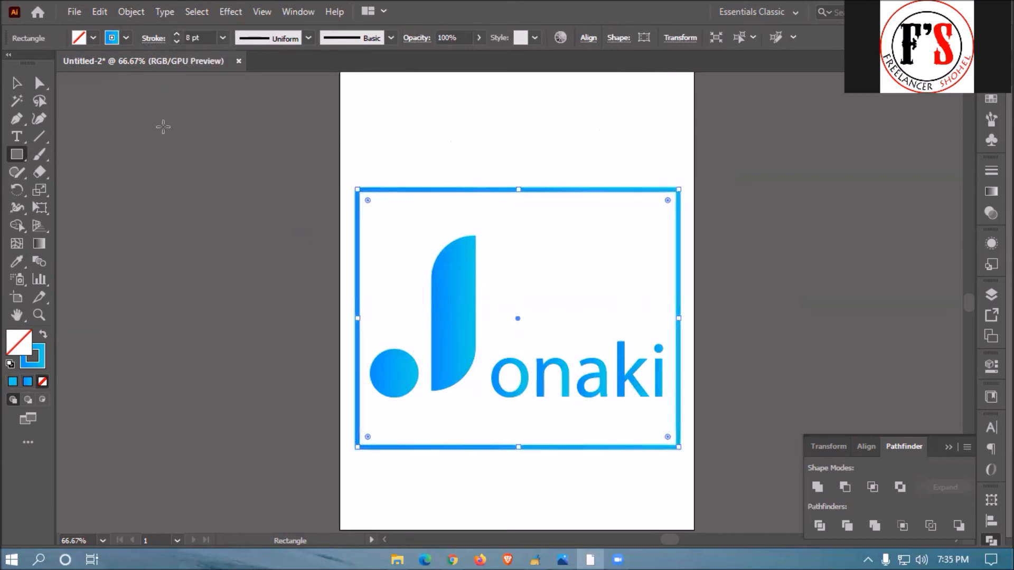
{"action": "left_click", "coordinate": [177, 35]}
{"action": "left_click", "coordinate": [177, 34]}
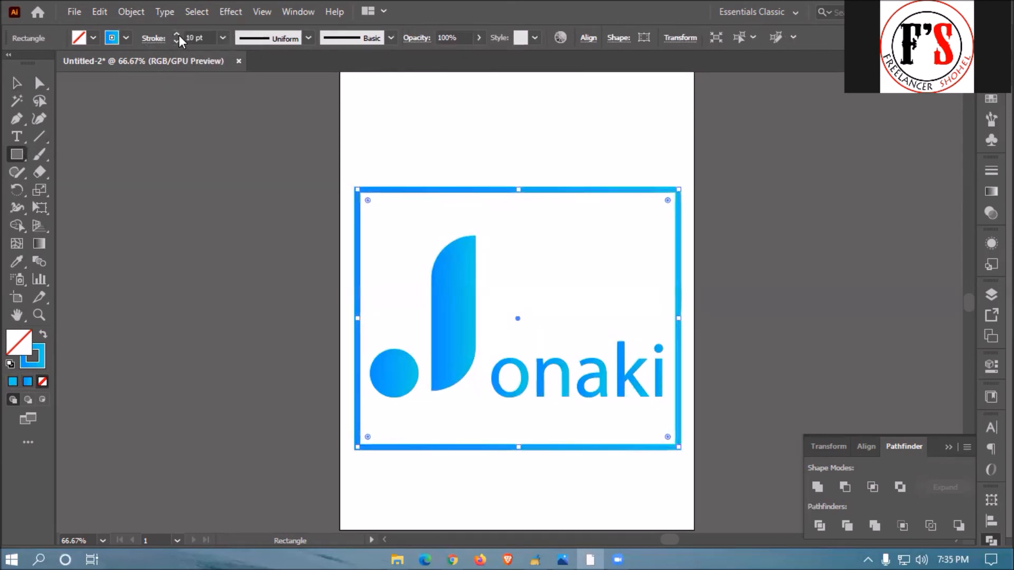
{"action": "key", "text": "v"}
{"action": "left_click", "coordinate": [138, 117]}
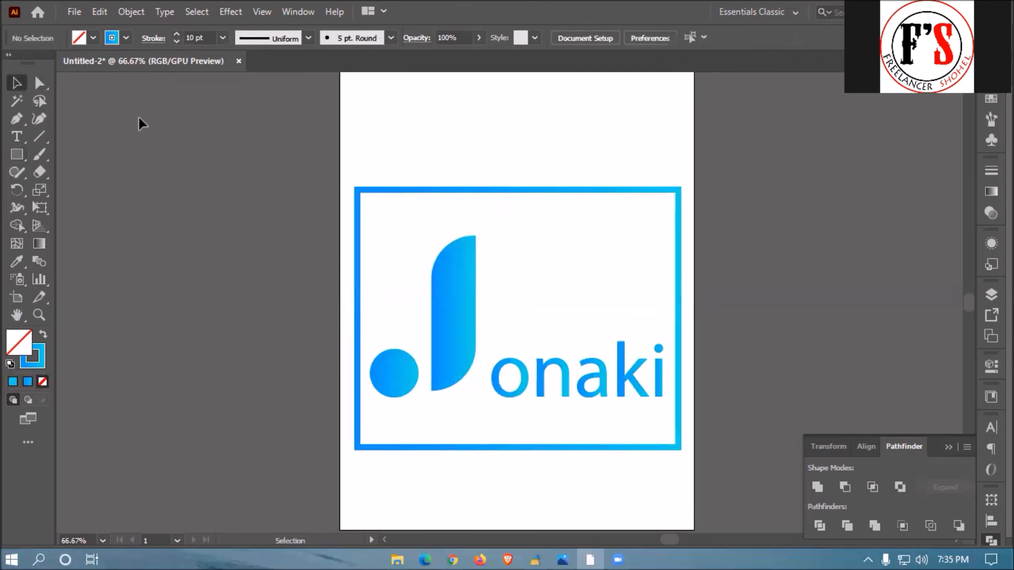
- Center the rectangular frame horizontally on the artboard
{"action": "left_click", "coordinate": [467, 193]}
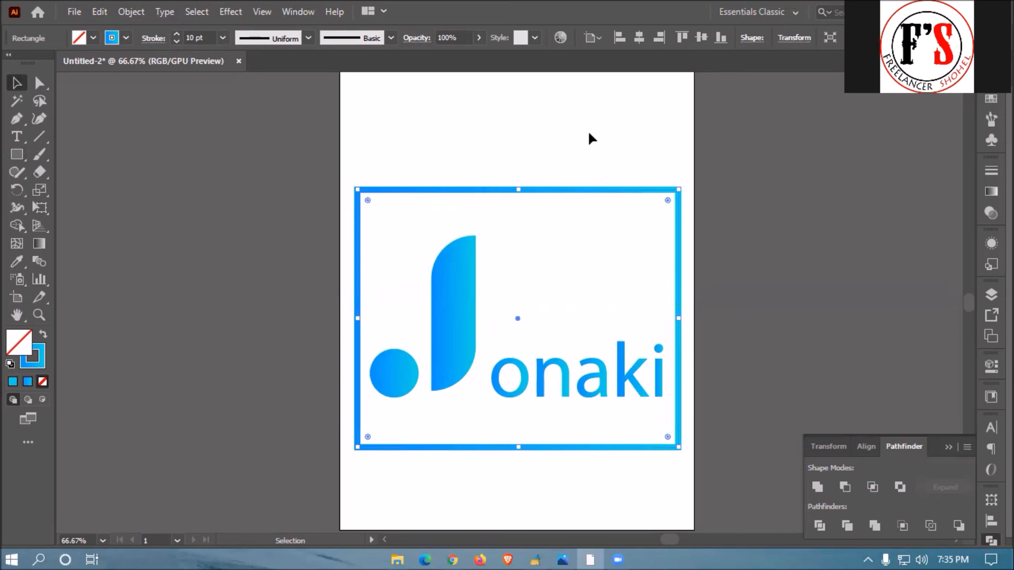
{"action": "left_click", "coordinate": [640, 36]}
{"action": "left_click", "coordinate": [585, 88]}
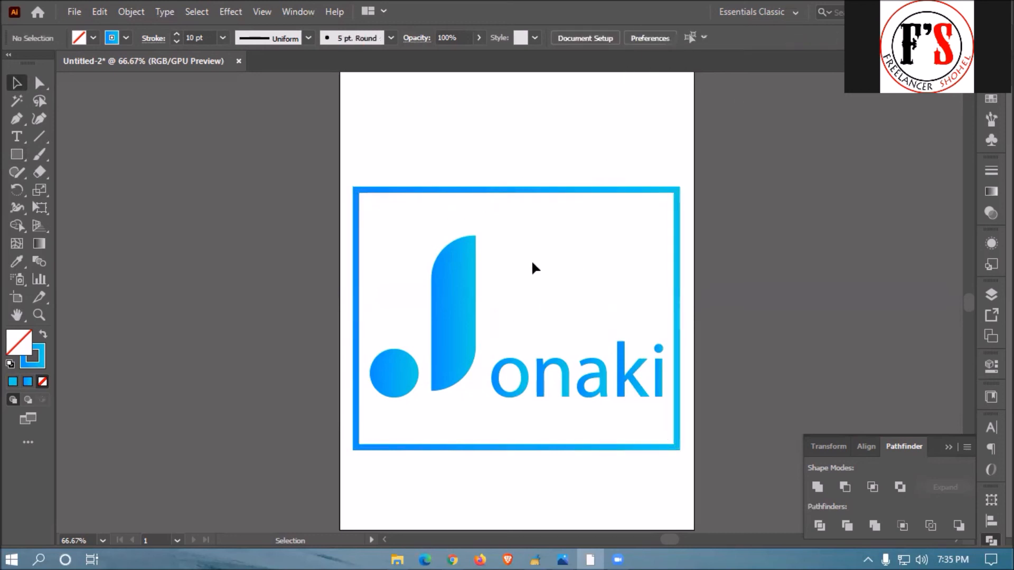